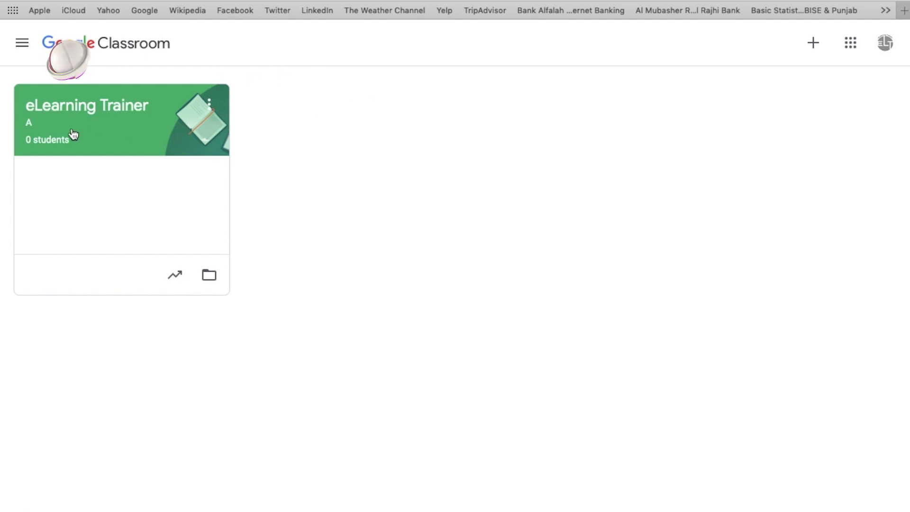
# Open the eLearning Trainer class's Classwork page and show the Create menu's classwork options.
pyautogui.click(122, 114)
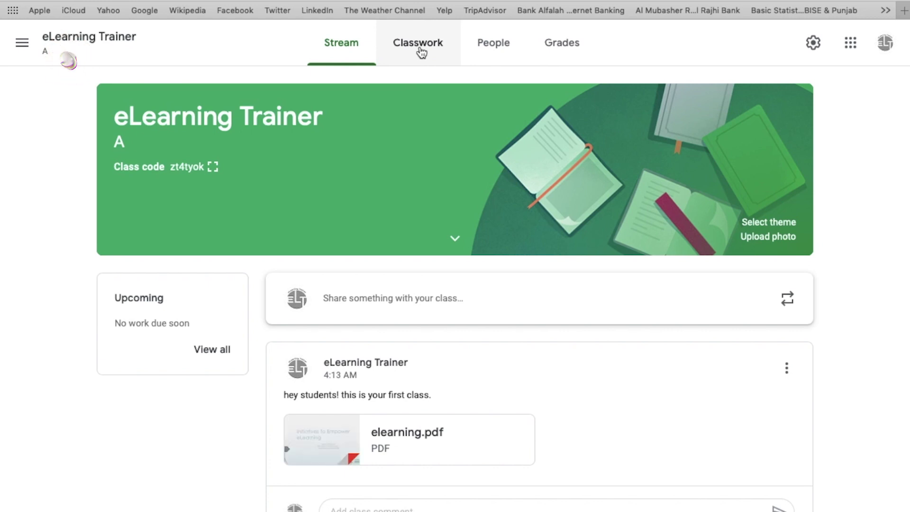
pyautogui.click(421, 53)
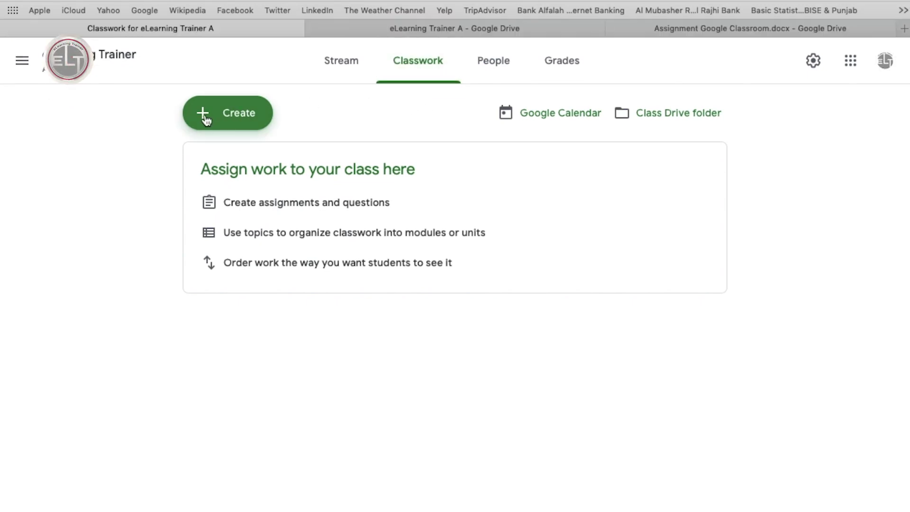
pyautogui.click(226, 120)
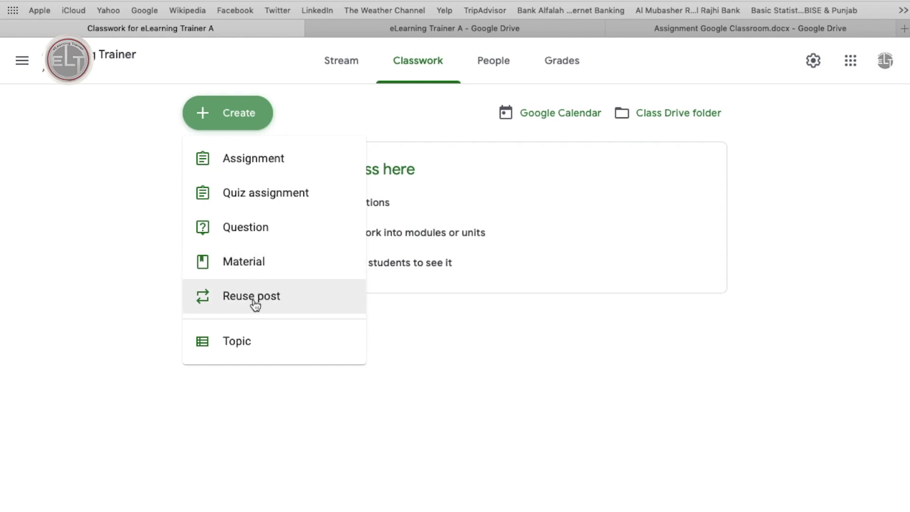
# Add a topic named 'Lesson 1' to the classwork.
pyautogui.click(241, 344)
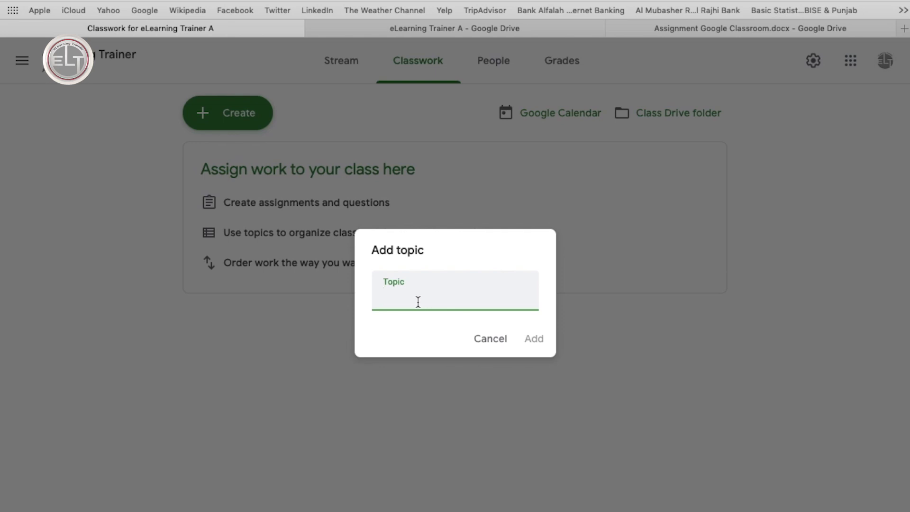
pyautogui.write('Lesson ')
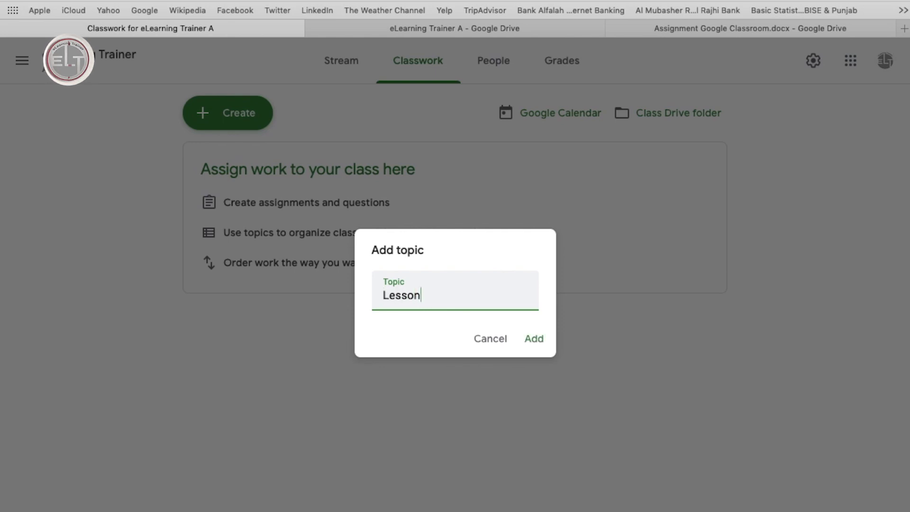
pyautogui.write('1')
pyautogui.click(536, 338)
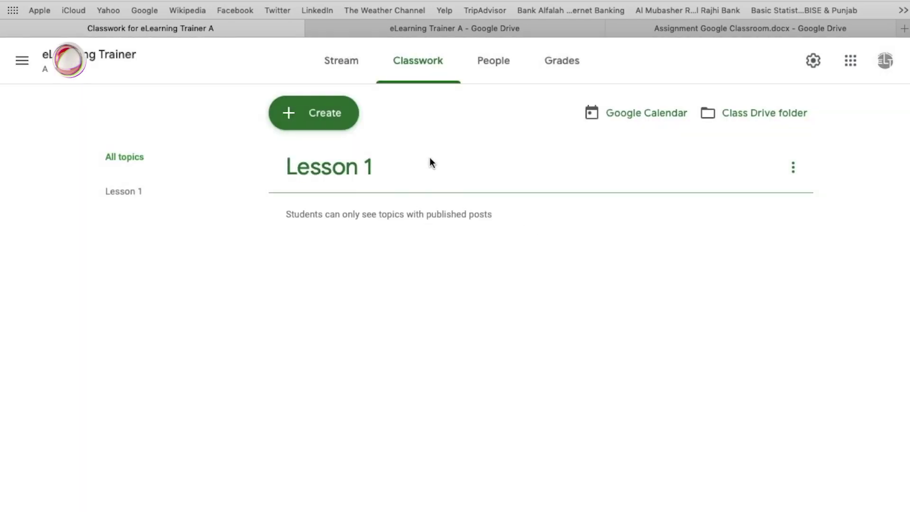
# Add a second topic named 'Lesson 2' and dismiss the drag-and-drop tip.
pyautogui.click(315, 113)
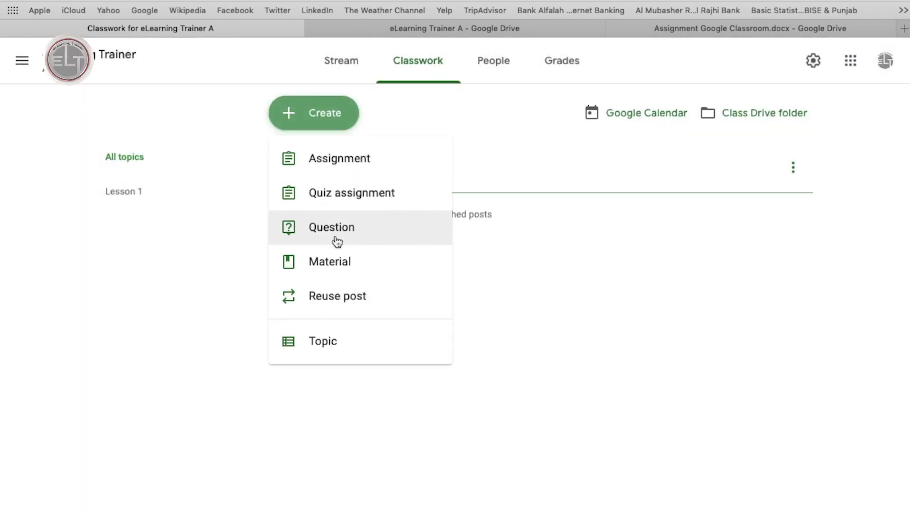
pyautogui.click(500, 247)
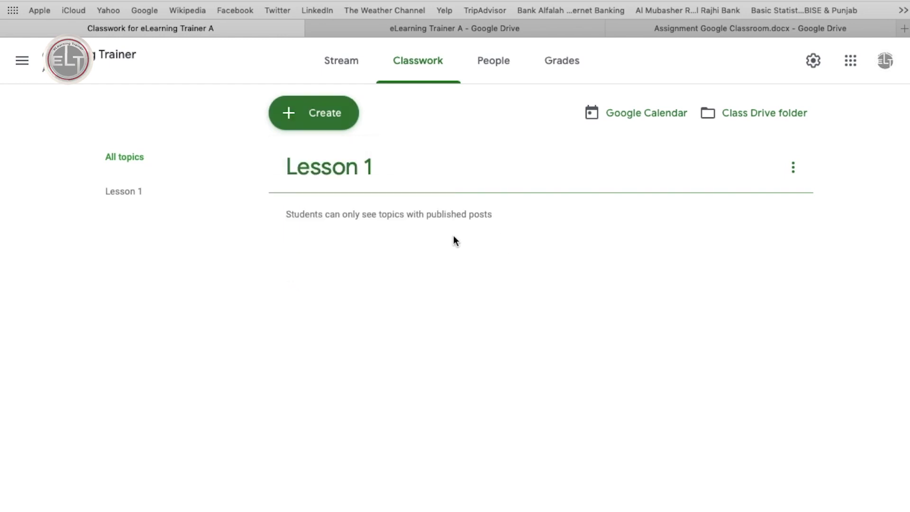
pyautogui.click(321, 112)
pyautogui.click(323, 344)
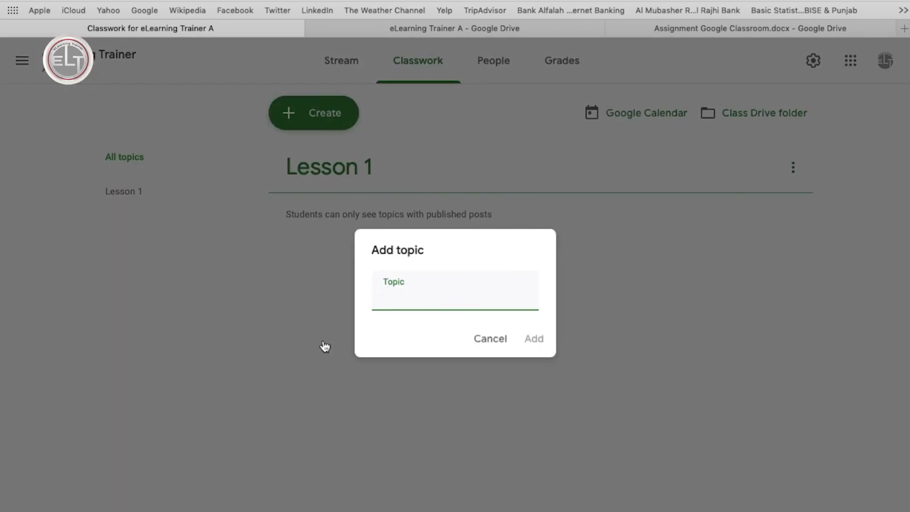
pyautogui.write('Lesson 2')
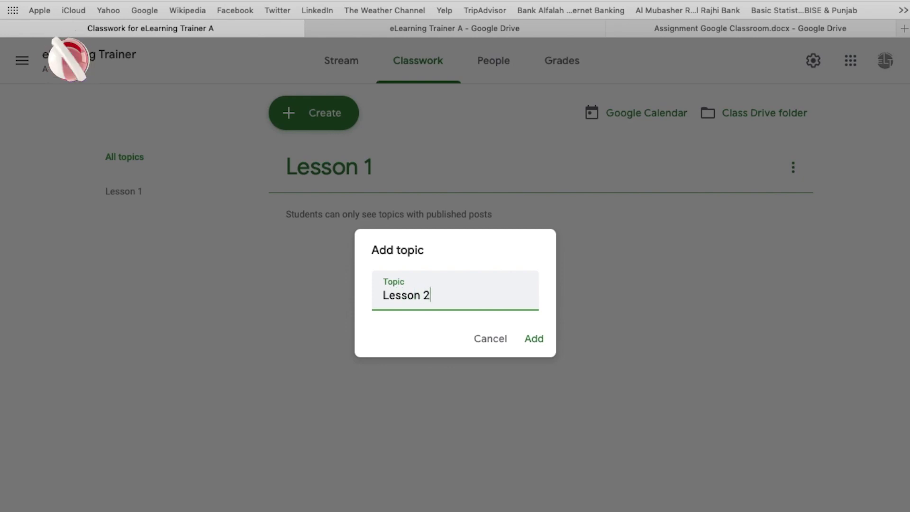
pyautogui.click(539, 340)
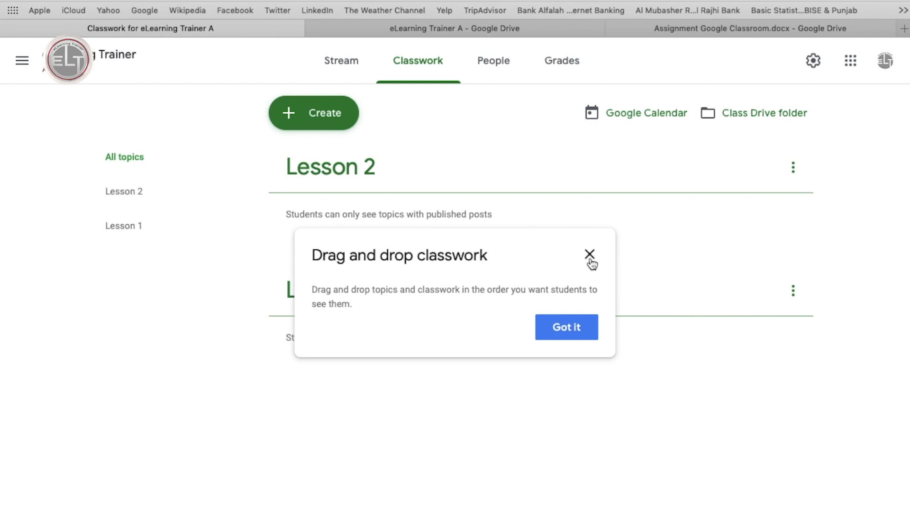
pyautogui.click(561, 325)
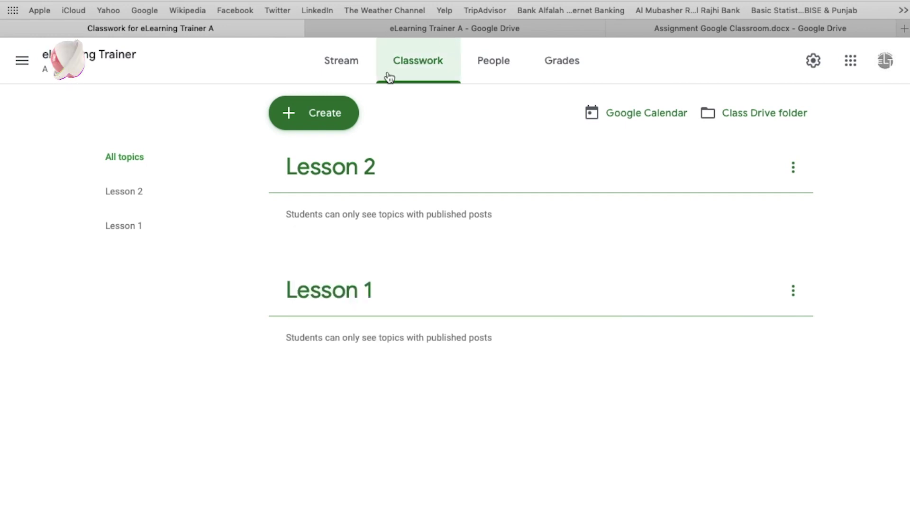
# Create an assignment titled 'eLearning Assignment' with instructions 'Students Must Perform All Questions:'.
pyautogui.click(326, 116)
pyautogui.click(333, 164)
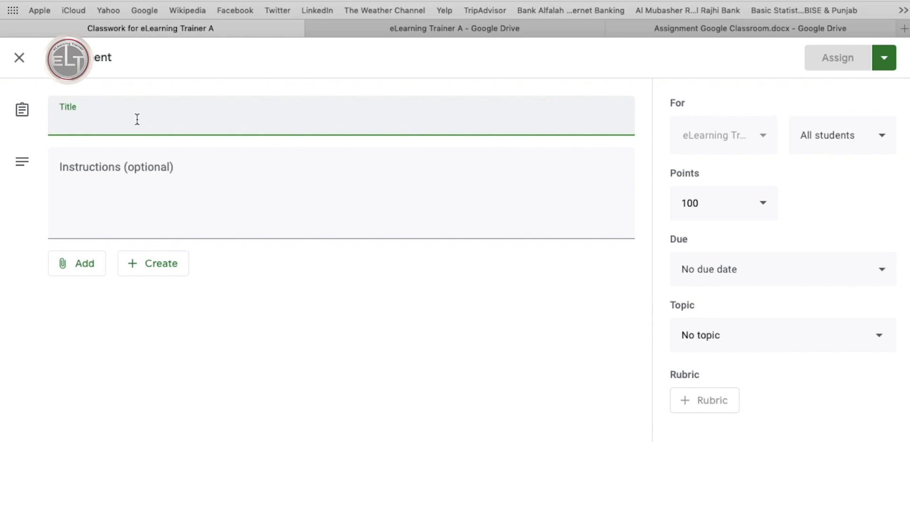
pyautogui.write('eLear')
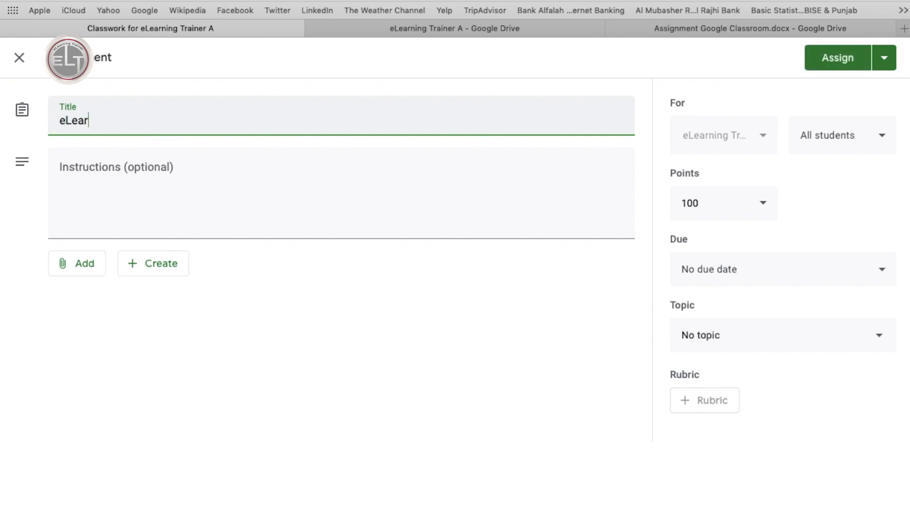
pyautogui.write('ning A')
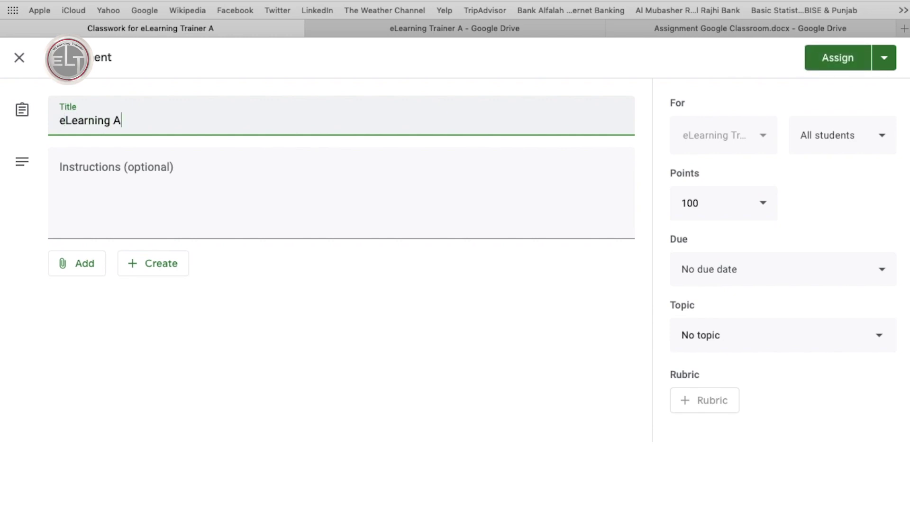
pyautogui.write('ssignment')
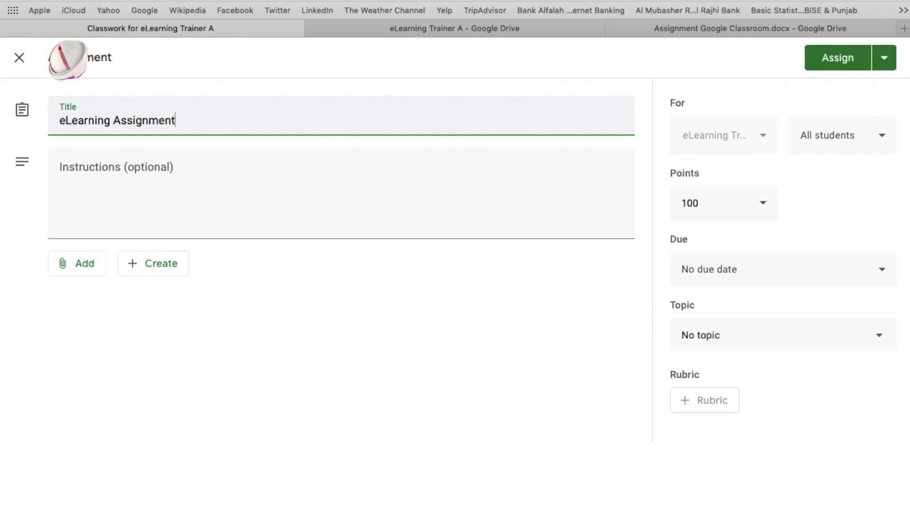
pyautogui.click(110, 196)
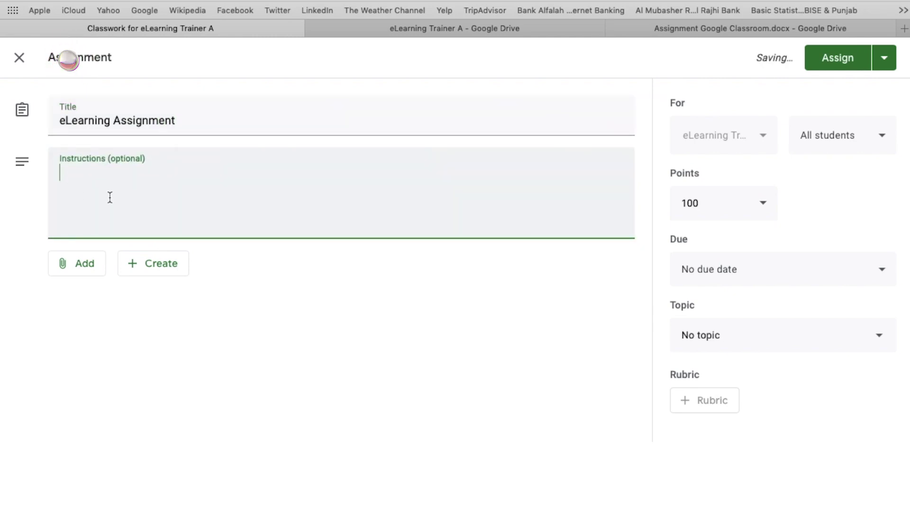
pyautogui.write('Students ')
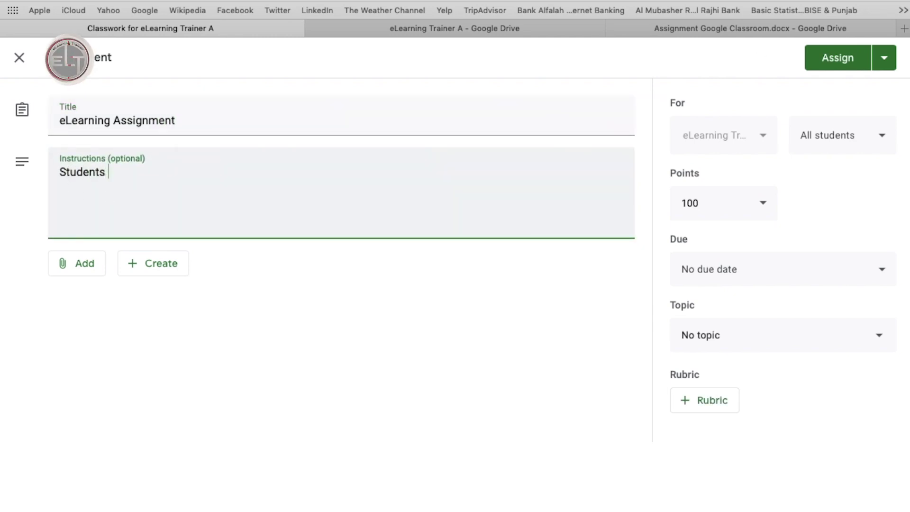
pyautogui.write('Must Perform All Ques')
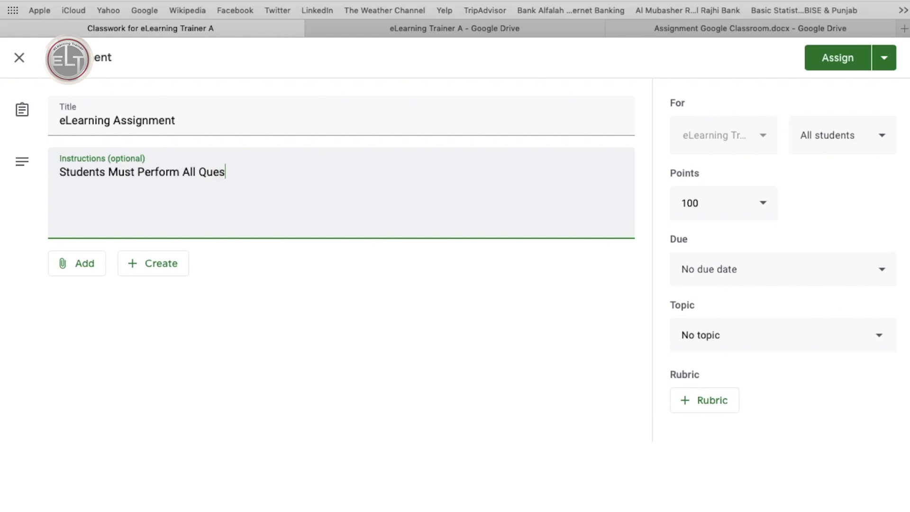
pyautogui.write('tions:')
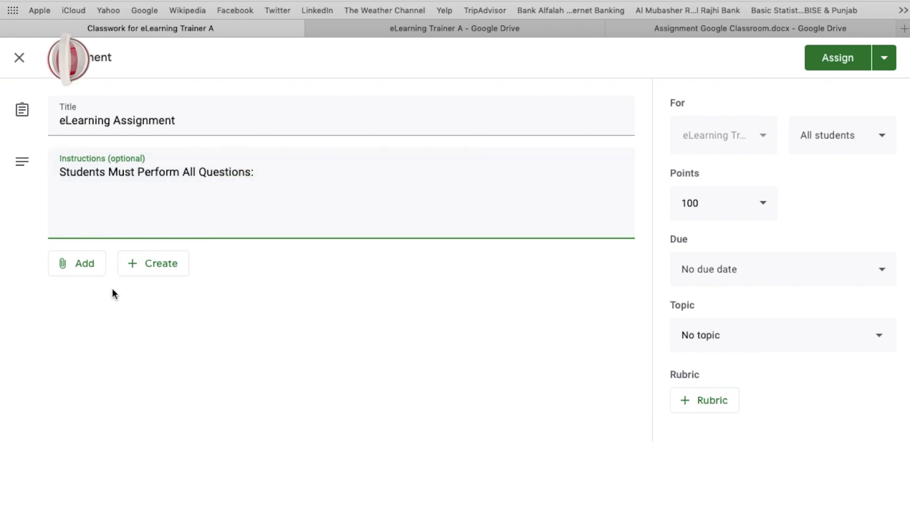
pyautogui.click(90, 271)
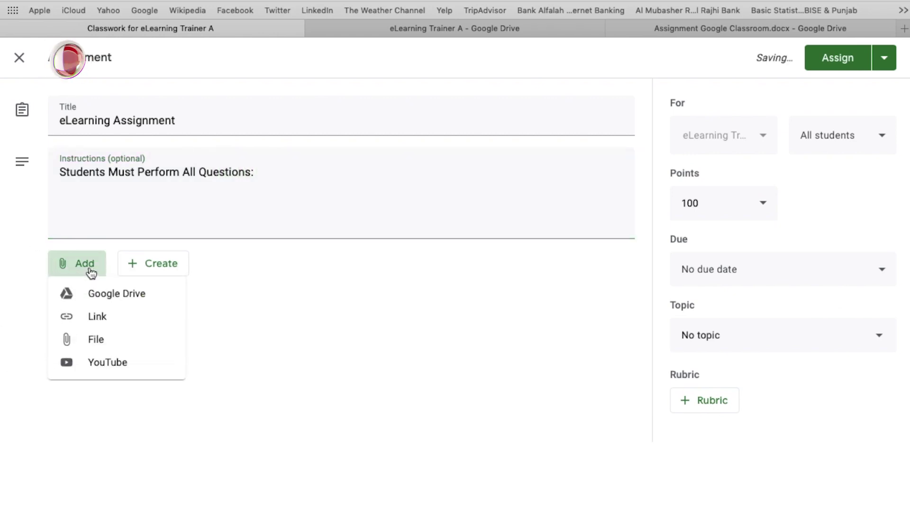
# Attach the Drive file 'Assignment Google Classroom.docx' from Recent to the assignment.
pyautogui.click(116, 299)
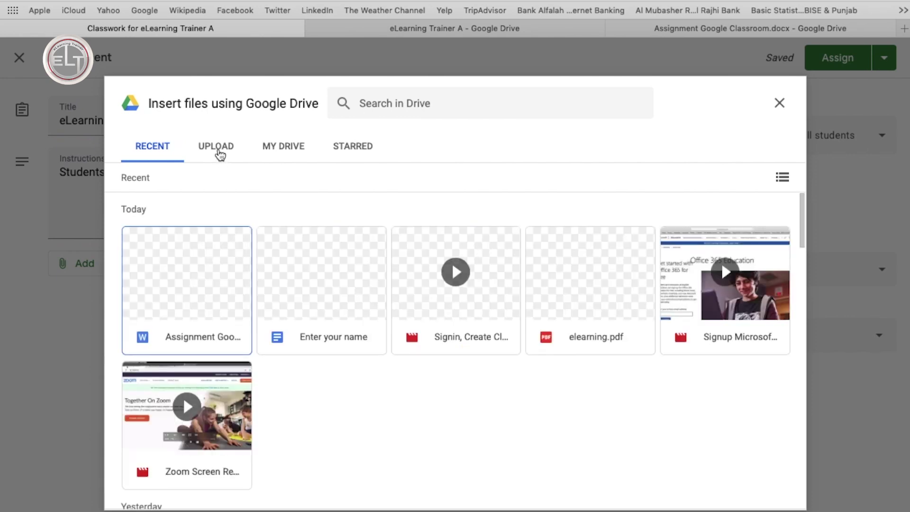
pyautogui.click(214, 307)
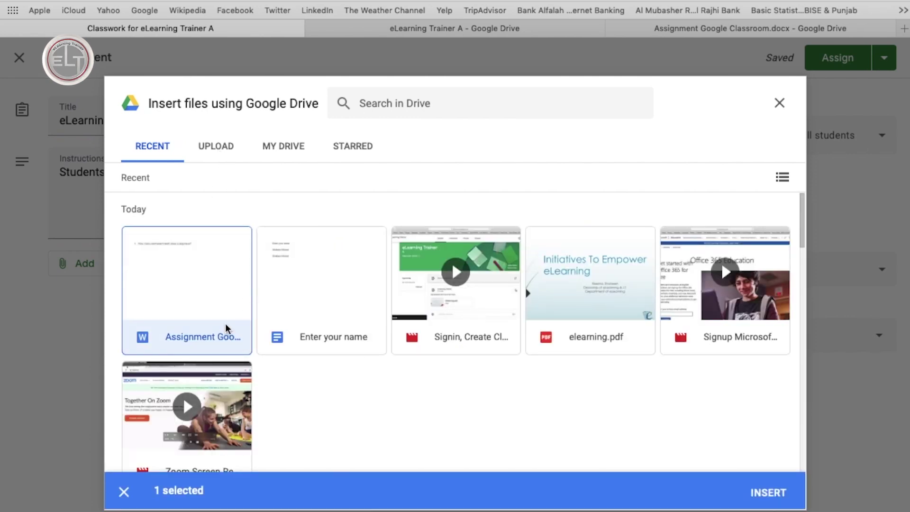
pyautogui.click(764, 493)
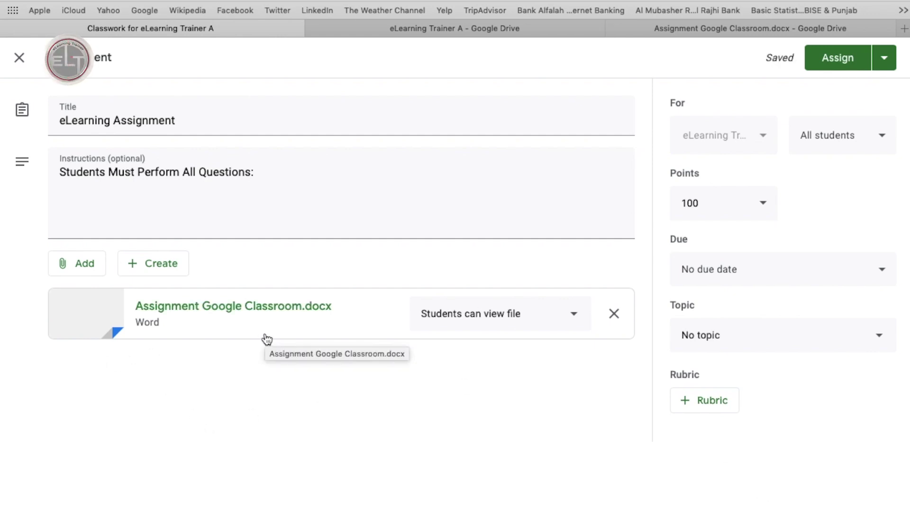
pyautogui.click(162, 267)
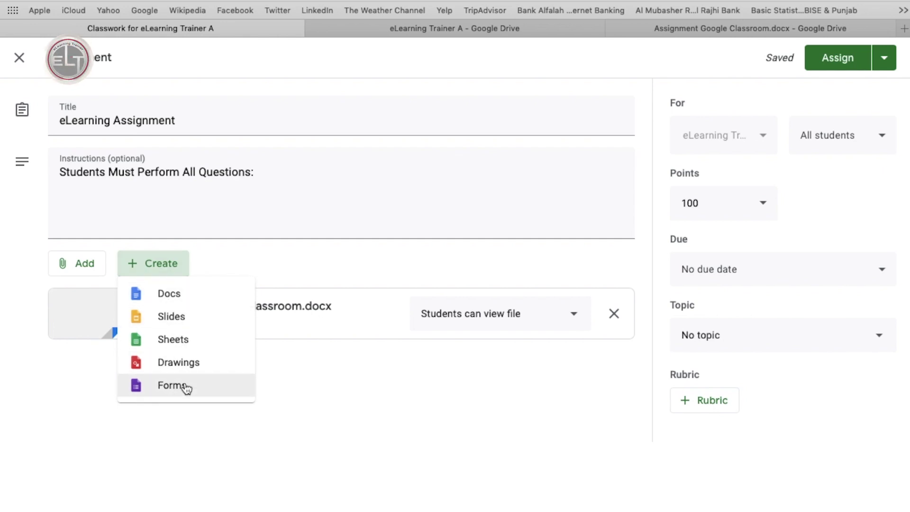
# Change the assignment's point value from 100 to 10.
pyautogui.click(734, 147)
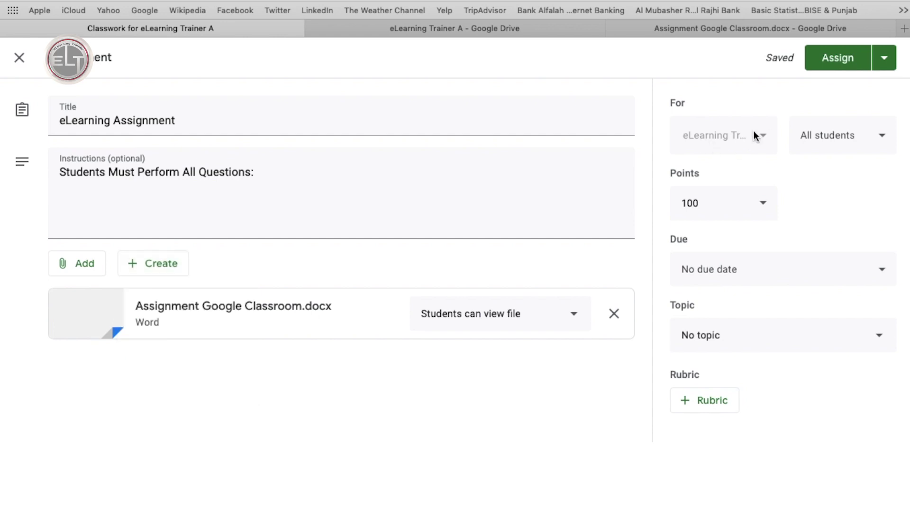
pyautogui.click(877, 136)
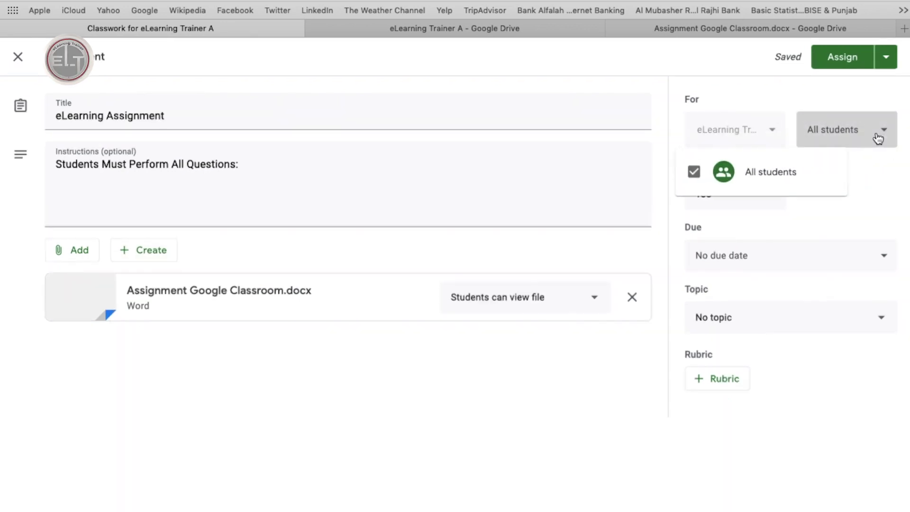
pyautogui.click(746, 191)
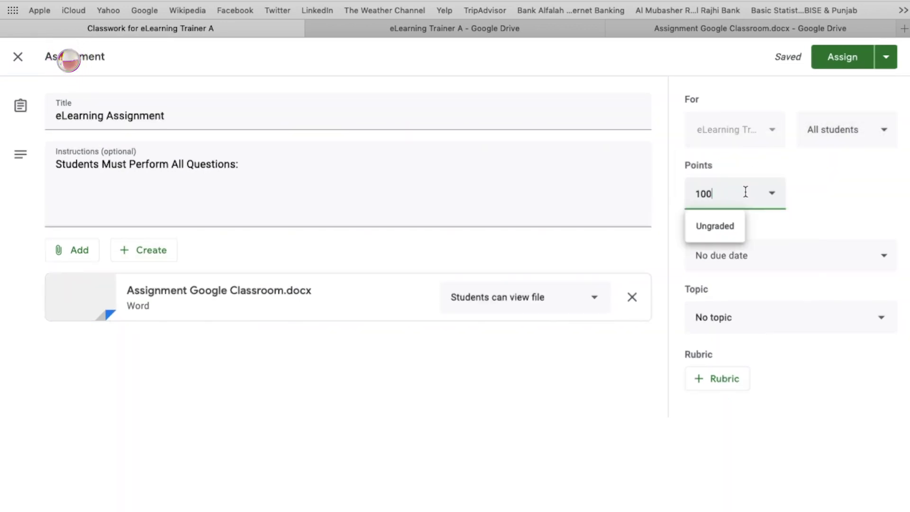
pyautogui.press('BackSpace')
pyautogui.click(822, 200)
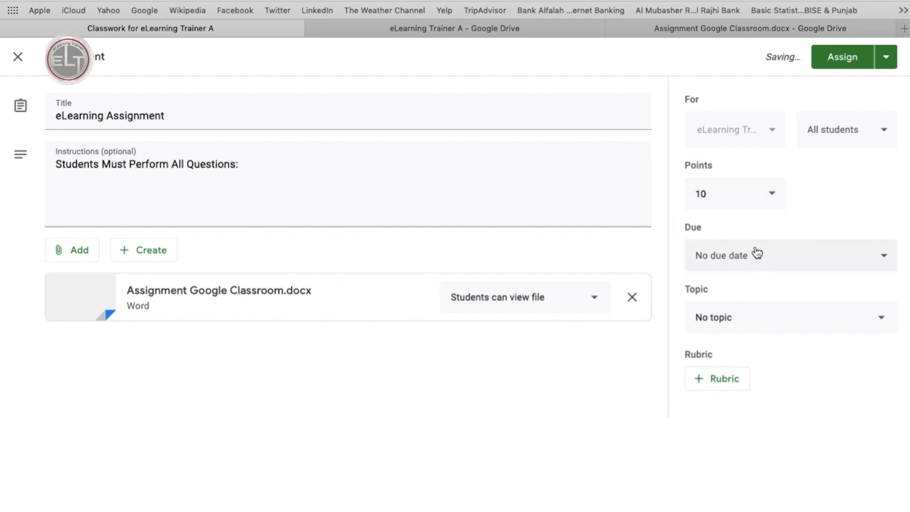
pyautogui.click(768, 203)
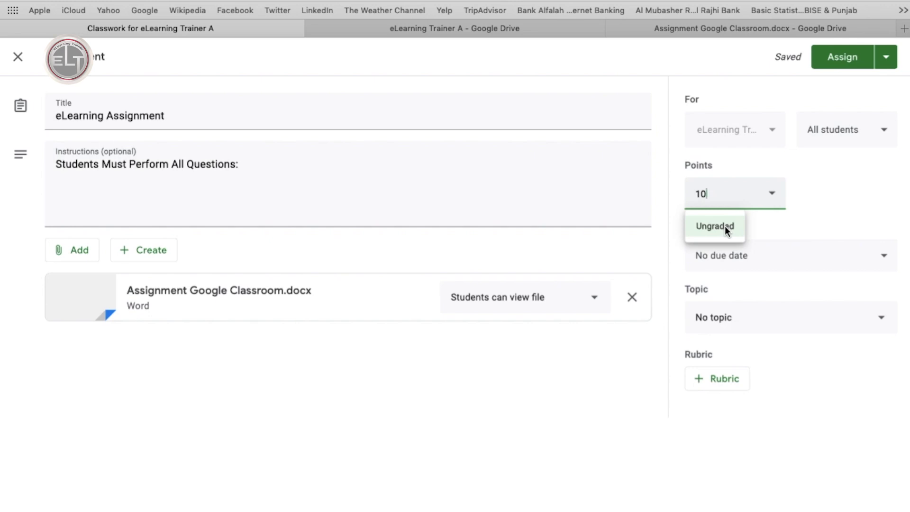
pyautogui.click(804, 214)
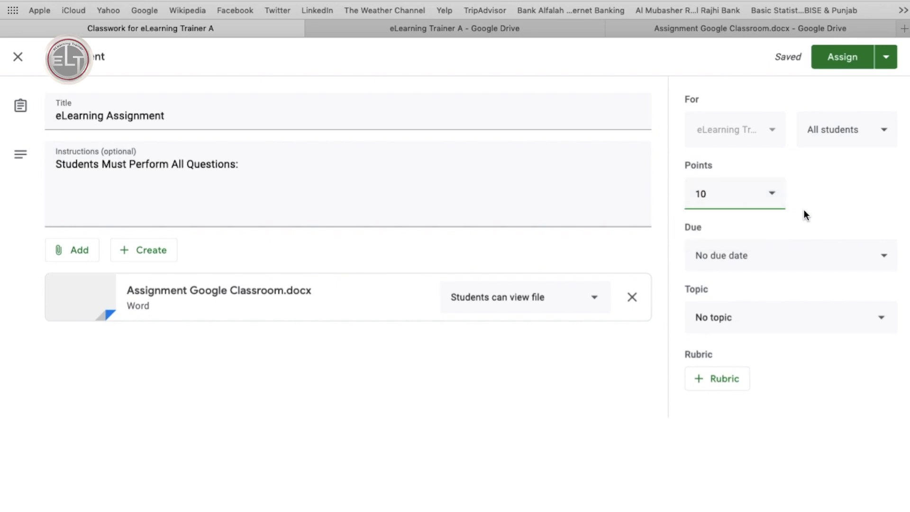
# Set the due date to Tue, Jul 28, 11:59 PM and file it under Lesson 1.
pyautogui.click(843, 257)
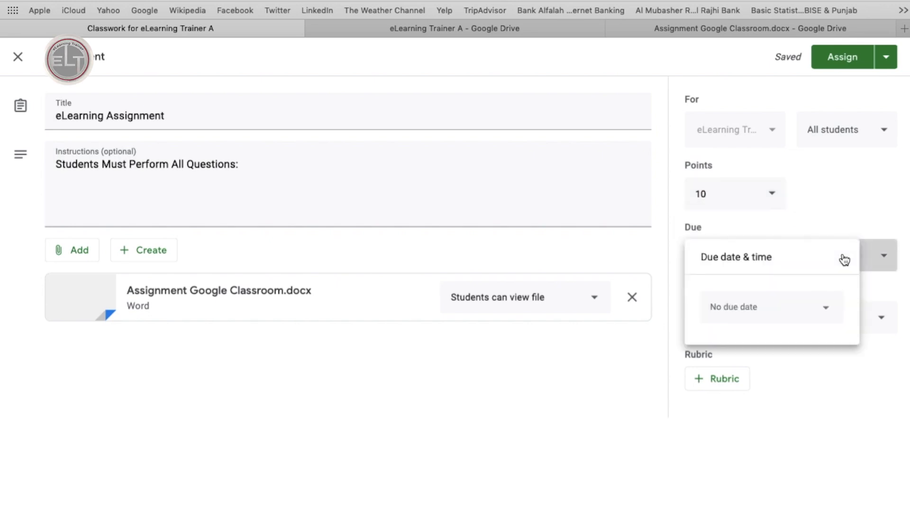
pyautogui.click(760, 318)
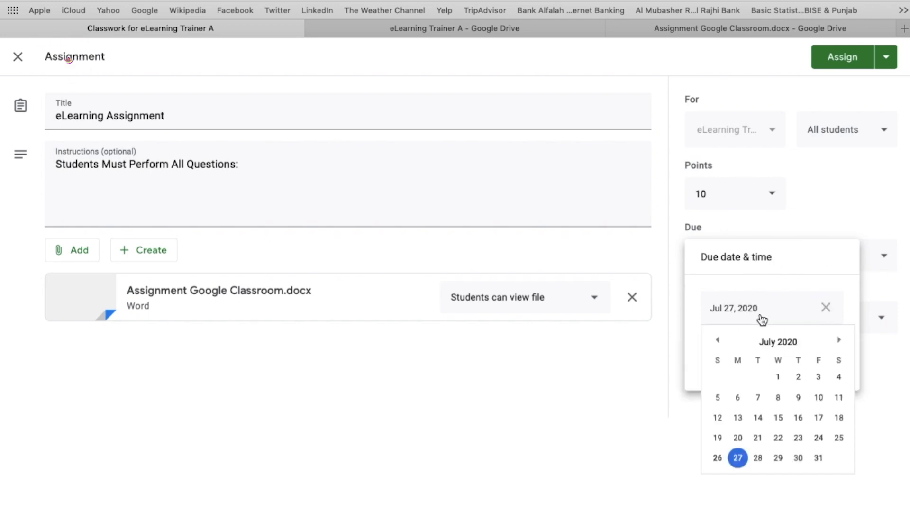
pyautogui.click(758, 458)
pyautogui.click(762, 361)
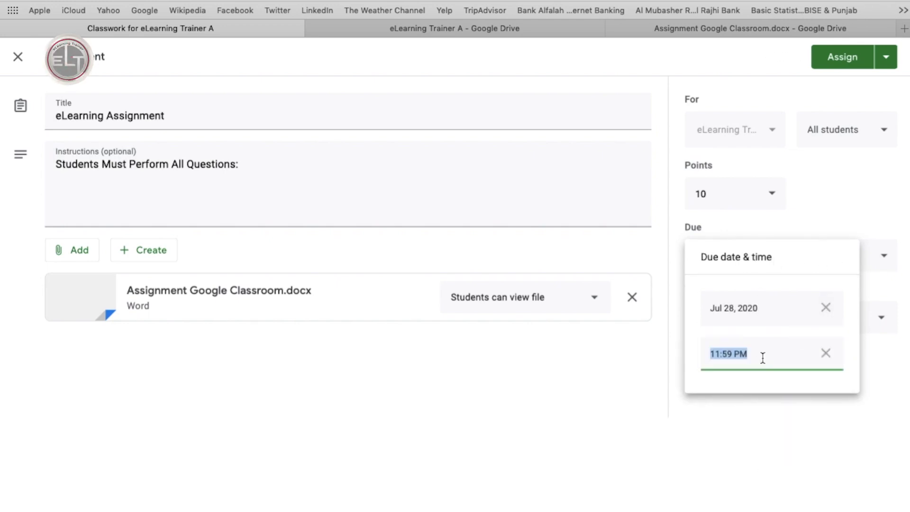
pyautogui.press('Return')
pyautogui.click(746, 315)
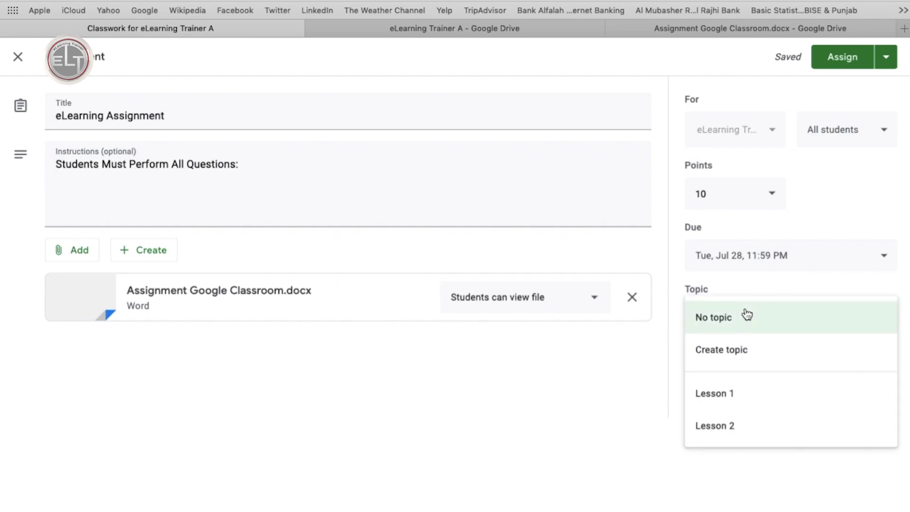
pyautogui.click(722, 398)
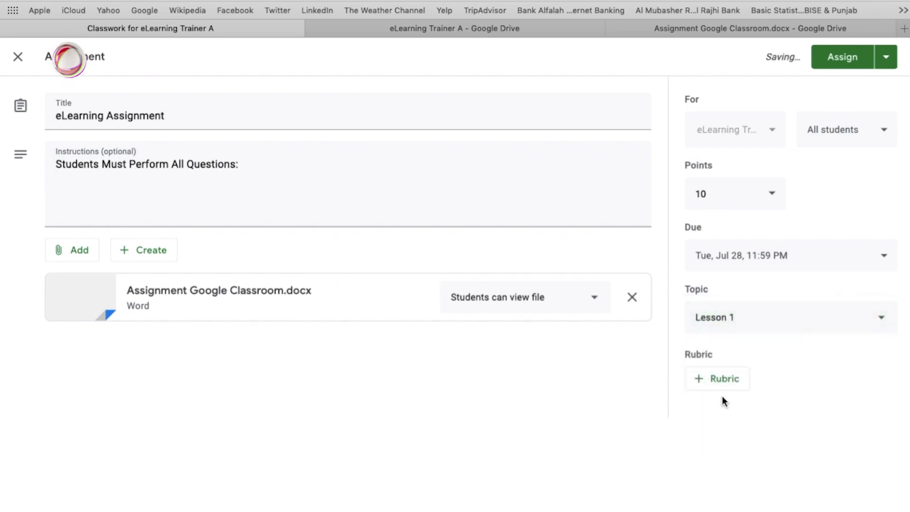
pyautogui.click(885, 58)
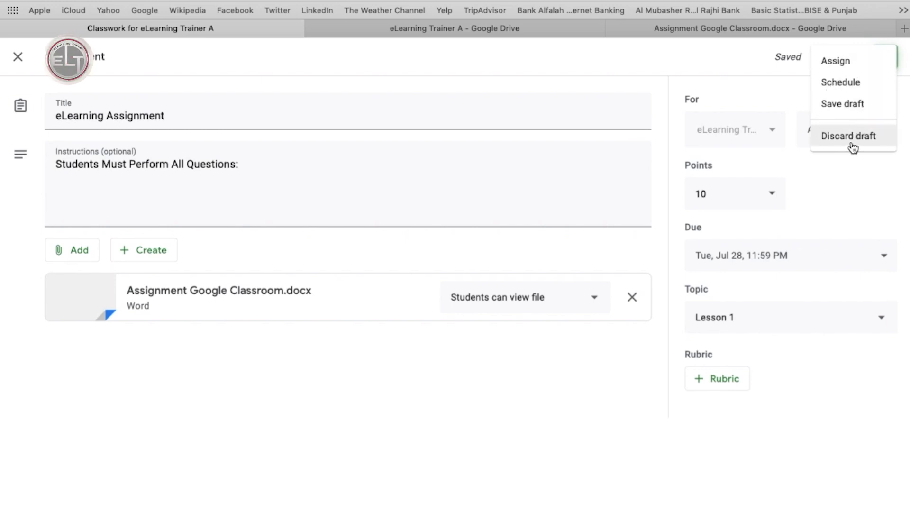
# Assign the eLearning Assignment to students so it appears under Lesson 1.
pyautogui.click(841, 62)
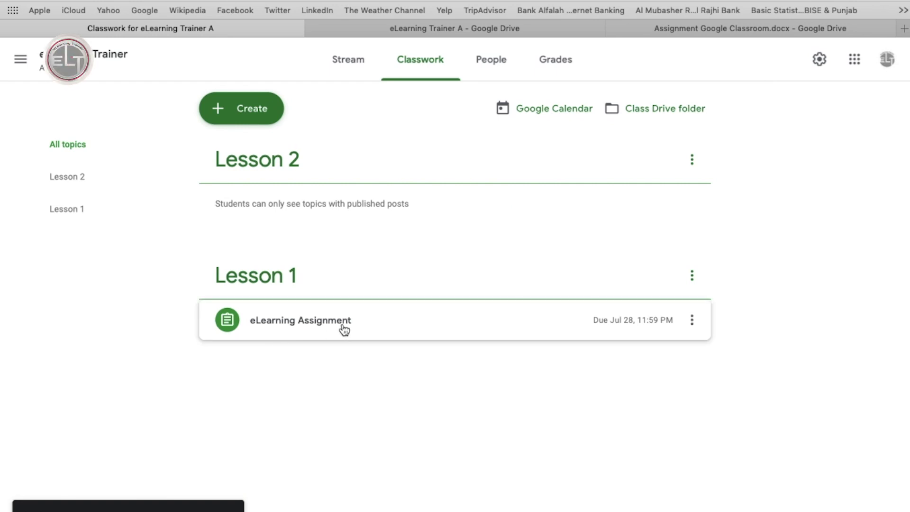
pyautogui.click(253, 106)
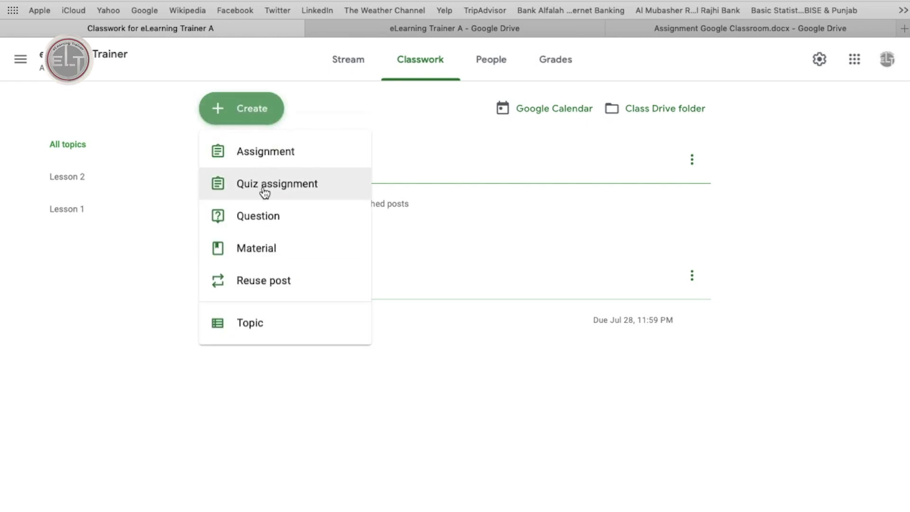
# Create a quiz assignment 'eLearning Quiz' with instructions 'Students Must Perform All Questions:'.
pyautogui.click(280, 188)
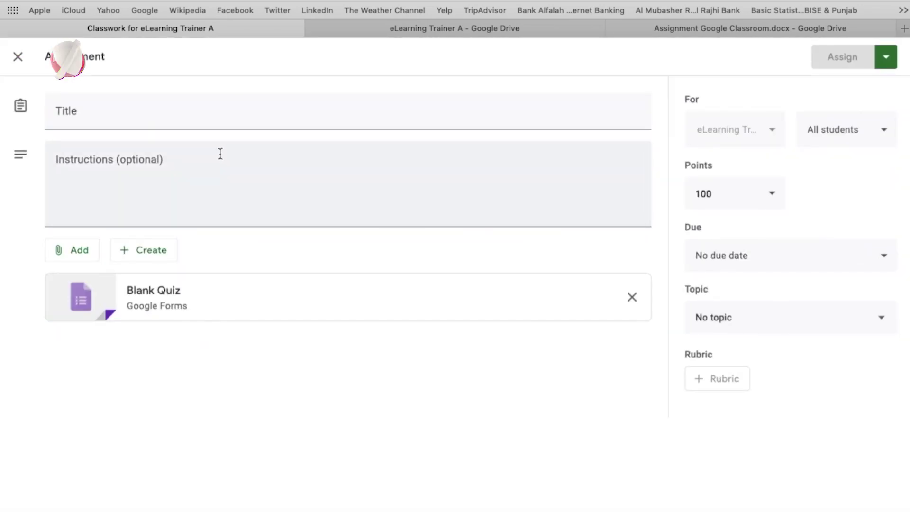
pyautogui.click(157, 115)
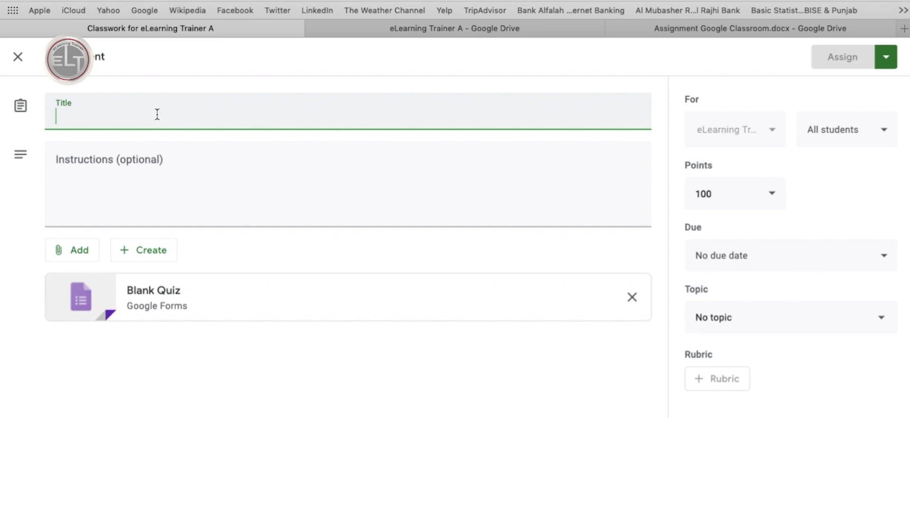
pyautogui.write('eLear')
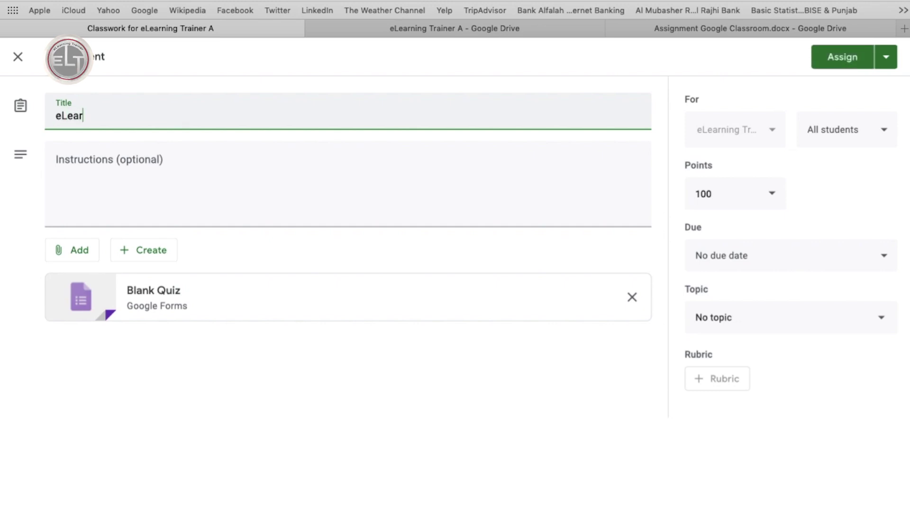
pyautogui.write('ning Quiz')
pyautogui.click(102, 166)
pyautogui.write('Students Must Perform All Questions:')
pyautogui.click(142, 235)
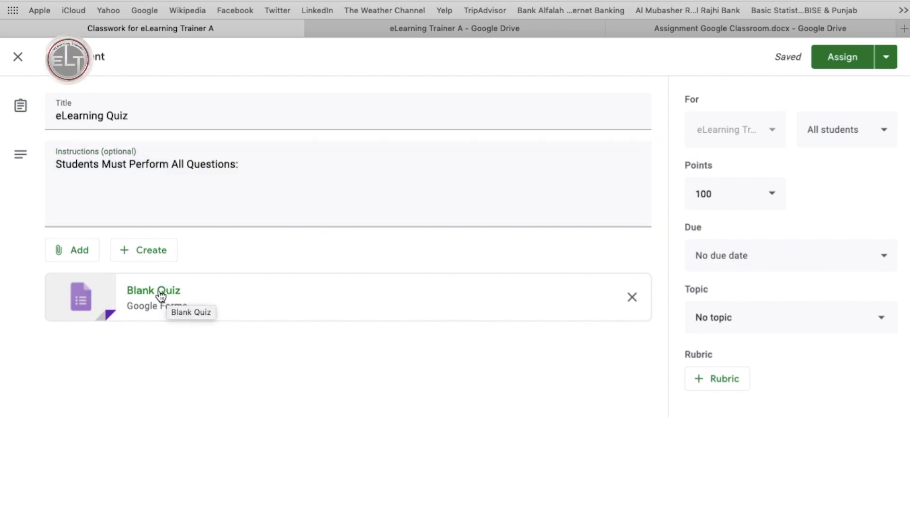
# Open the attached Blank Quiz form and retitle it 'eLearning Quiz'.
pyautogui.click(160, 295)
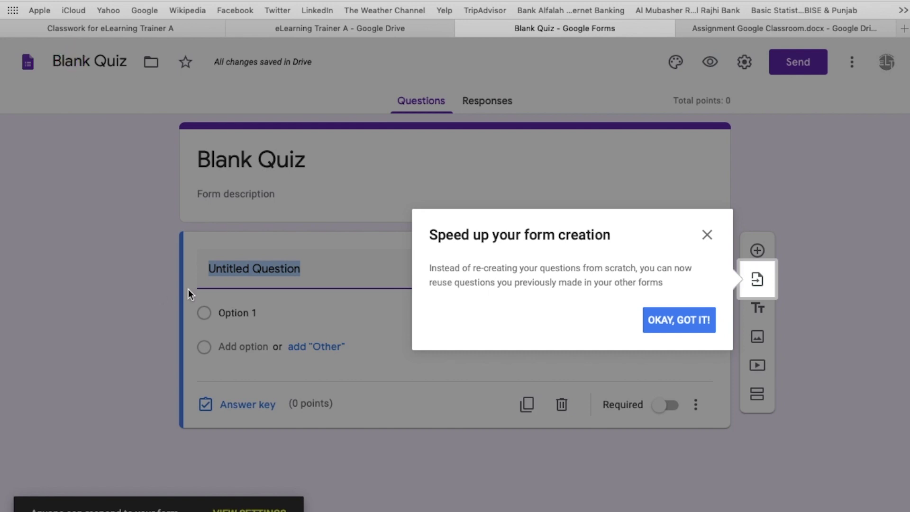
pyautogui.click(708, 236)
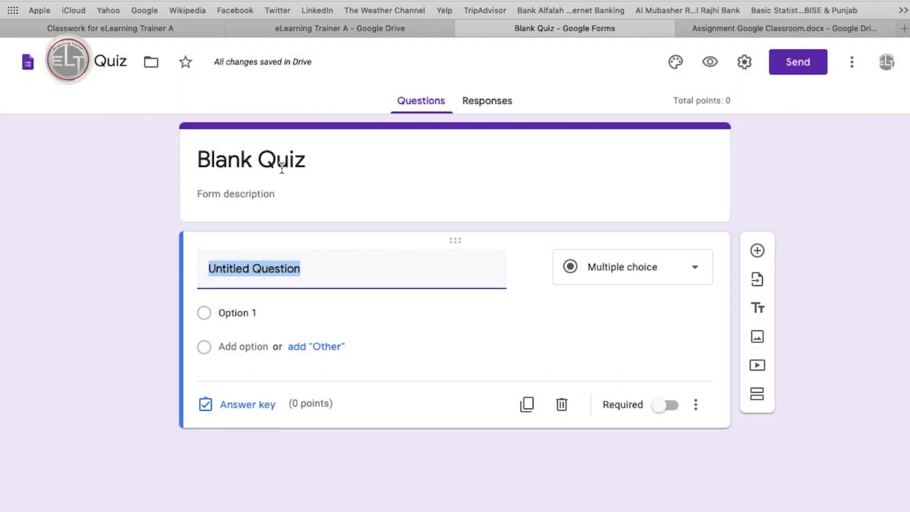
pyautogui.click(282, 168)
pyautogui.write('elearning Quiz')
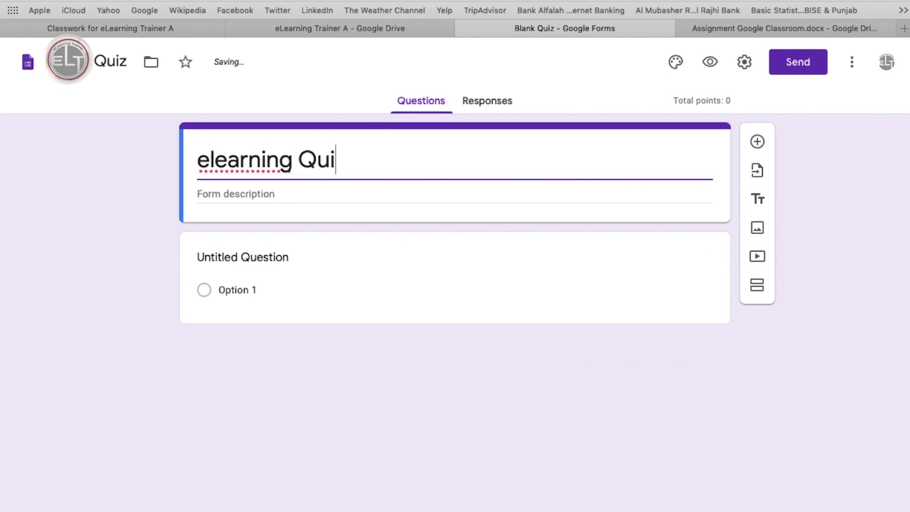
pyautogui.click(217, 159)
pyautogui.press('BackSpace')
pyautogui.write('L')
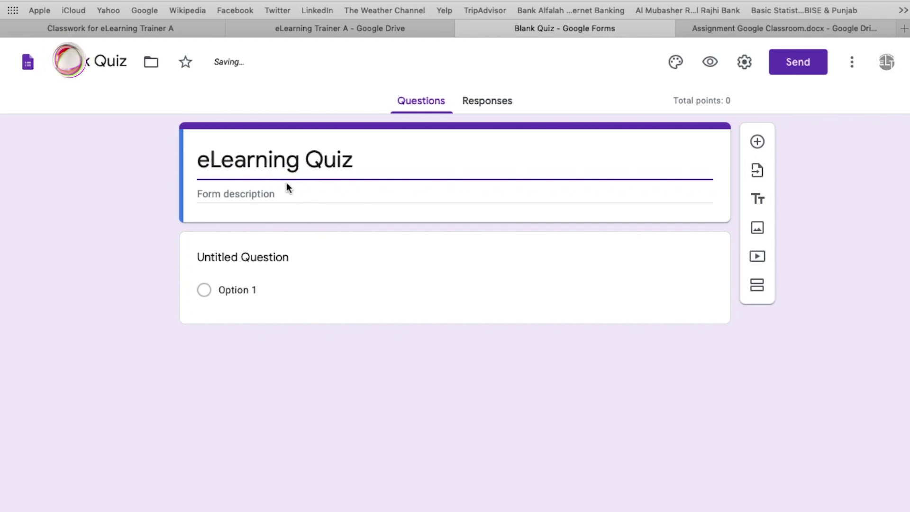
# Add the form description 'This Quiz is for eLearning Class'.
pyautogui.click(285, 199)
pyautogui.write('This Quiz is for ')
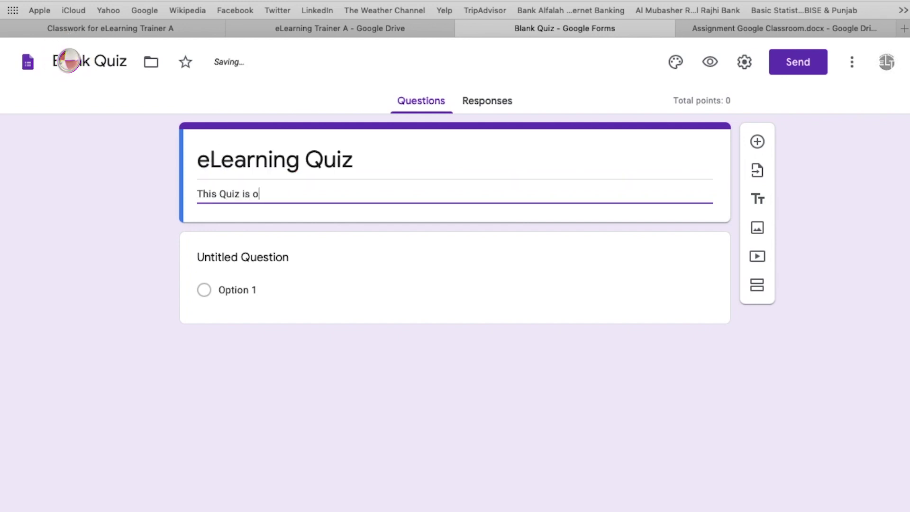
pyautogui.write('eLearning Class')
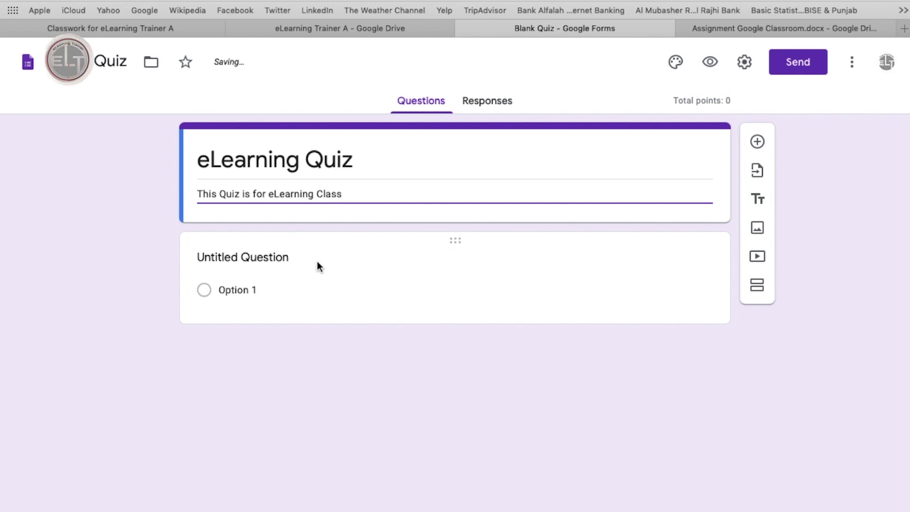
pyautogui.click(323, 260)
pyautogui.tripleClick(379, 204)
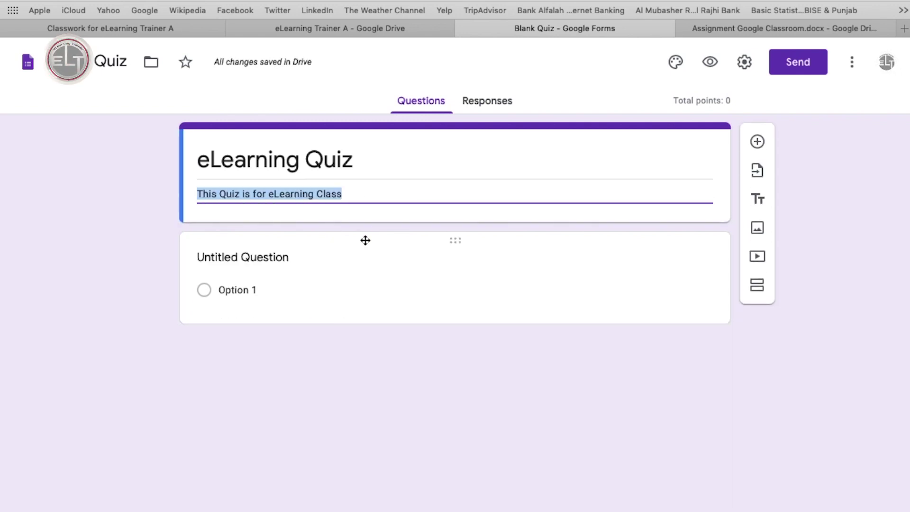
pyautogui.click(356, 258)
pyautogui.click(692, 268)
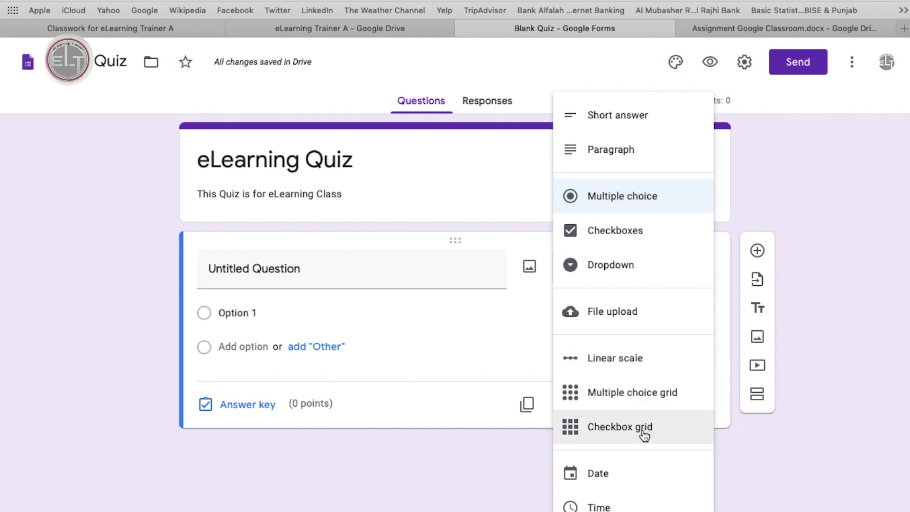
# Keep the first question as Multiple choice and title it 'What is your age?'.
pyautogui.click(628, 198)
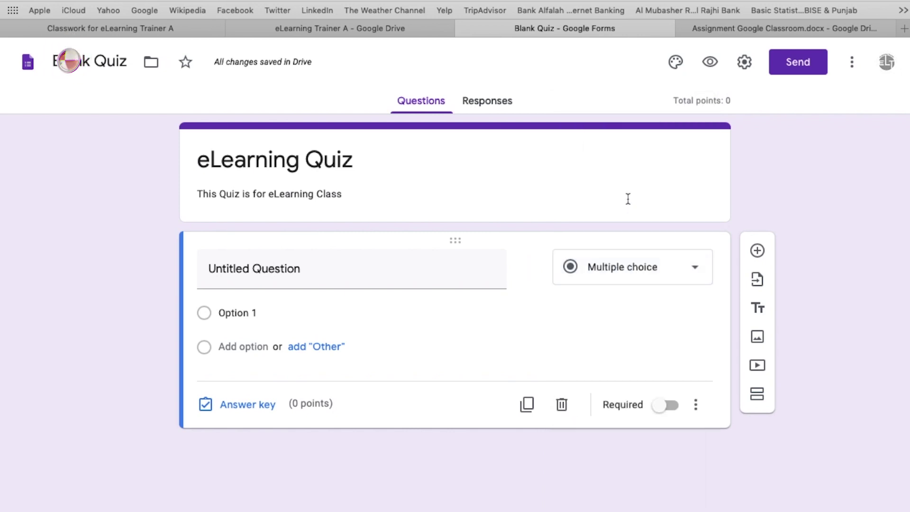
pyautogui.click(406, 277)
pyautogui.press('super+z')
pyautogui.press('BackSpace')
pyautogui.press('BackSpace')
pyautogui.press('BackSpace')
pyautogui.press('BackSpace')
pyautogui.press('BackSpace')
pyautogui.press('BackSpace')
pyautogui.press('BackSpace')
pyautogui.press('BackSpace')
pyautogui.press('BackSpace')
pyautogui.press('BackSpace')
pyautogui.press('BackSpace')
pyautogui.press('BackSpace')
pyautogui.press('BackSpace')
pyautogui.press('BackSpace')
pyautogui.press('BackSpace')
pyautogui.press('BackSpace')
pyautogui.press('BackSpace')
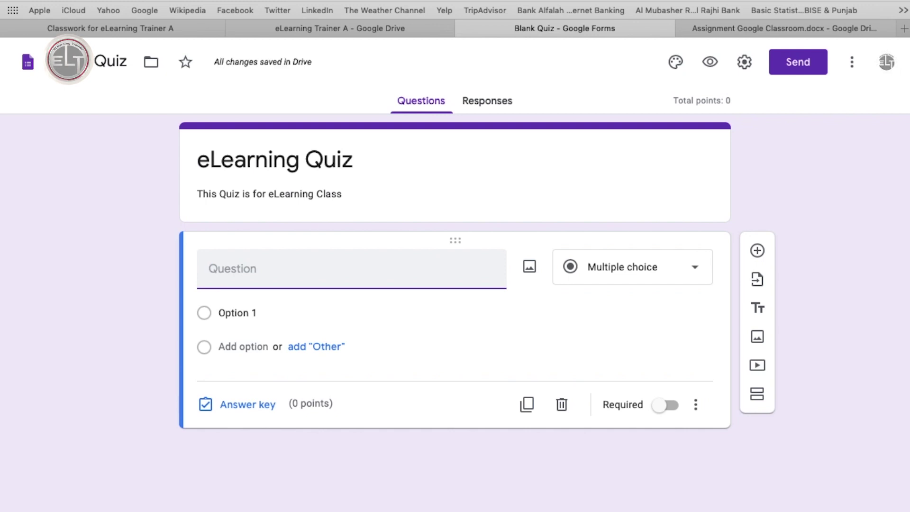
pyautogui.write('What is your age?')
# Give the age question answer options 20, 30 and 40 plus an Other choice.
pyautogui.click(219, 320)
pyautogui.write('@0')
pyautogui.press('BackSpace')
pyautogui.press('BackSpace')
pyautogui.write('20 to')
pyautogui.press('BackSpace')
pyautogui.press('BackSpace')
pyautogui.press('BackSpace')
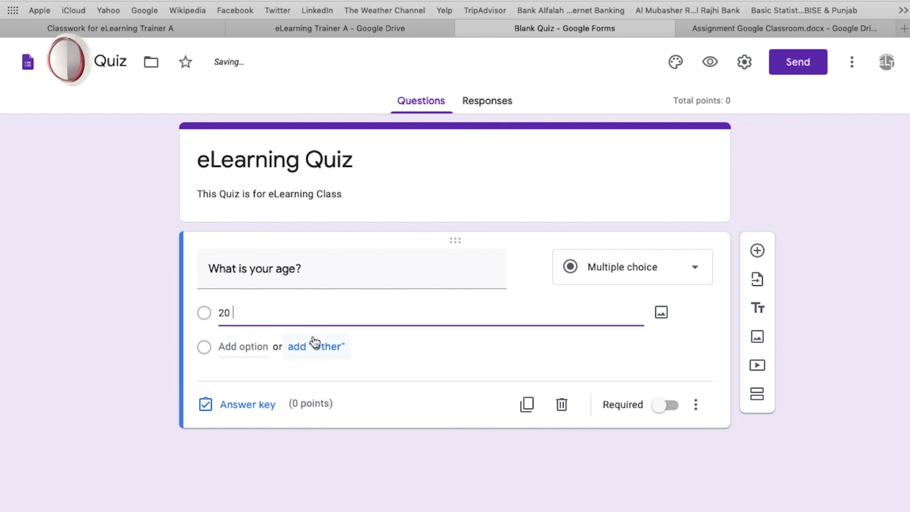
pyautogui.click(309, 342)
pyautogui.press('Return')
pyautogui.write('30')
pyautogui.press('Return')
pyautogui.write('40')
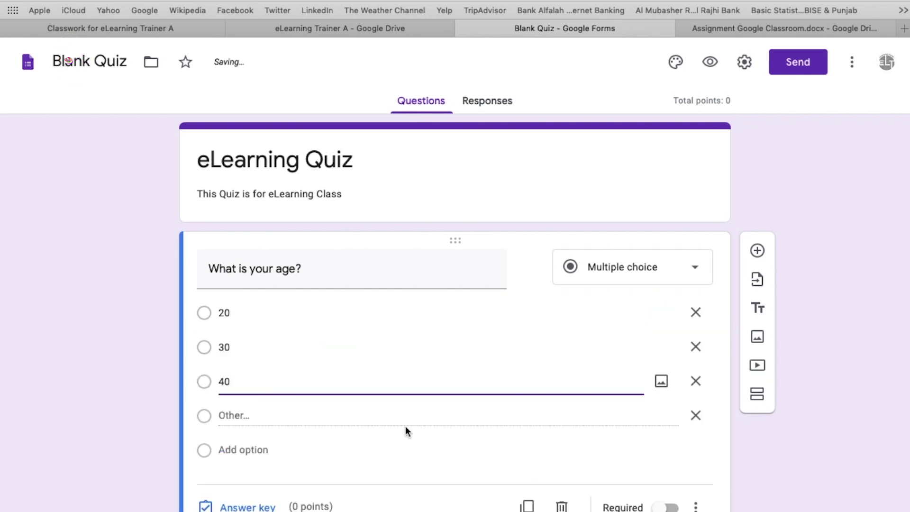
pyautogui.click(241, 505)
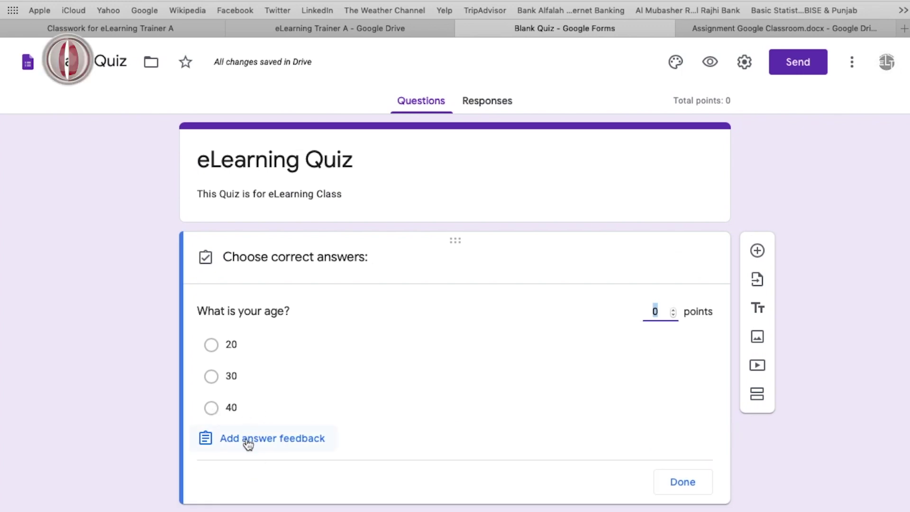
# Mark 30 as the correct answer in the age question's answer key.
pyautogui.click(212, 377)
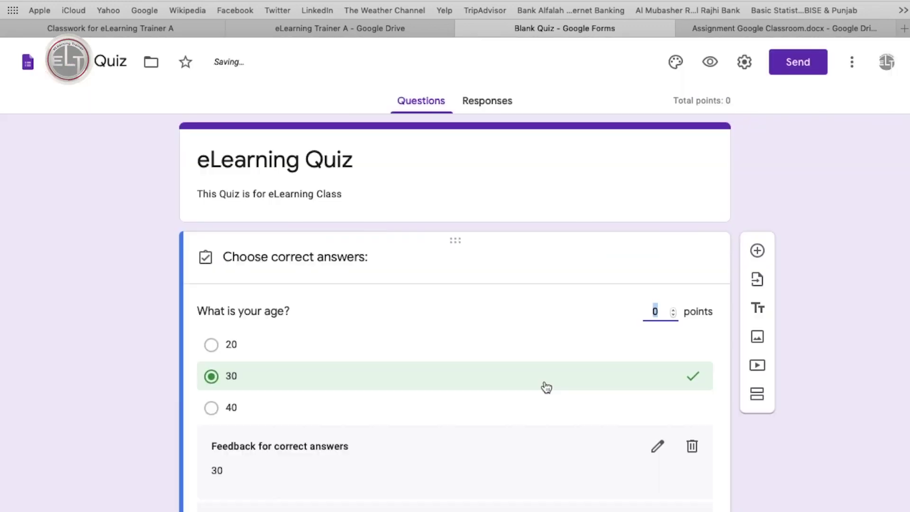
pyautogui.scroll(-3, 544, 380)
pyautogui.scroll(2, 657, 234)
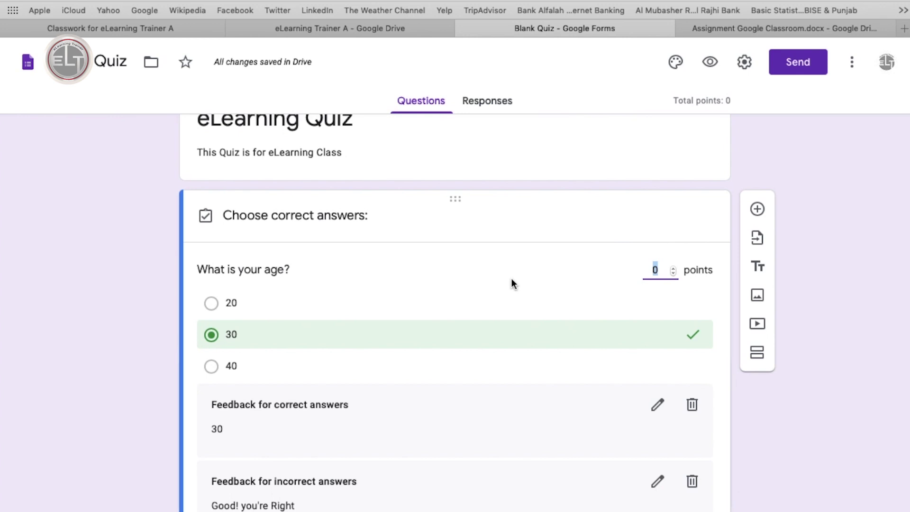
pyautogui.scroll(-3, 511, 278)
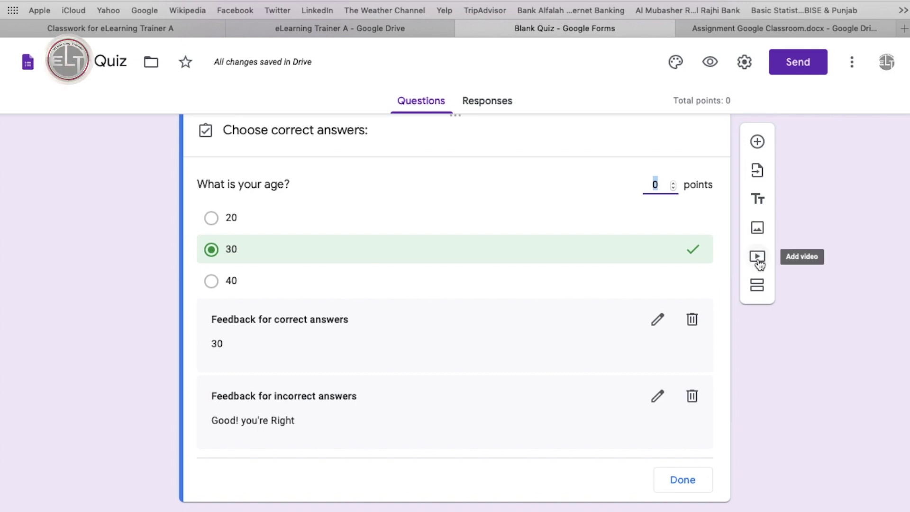
# Insert the 03[17].png Solo Traveler logo from Downloads into the quiz.
pyautogui.click(760, 231)
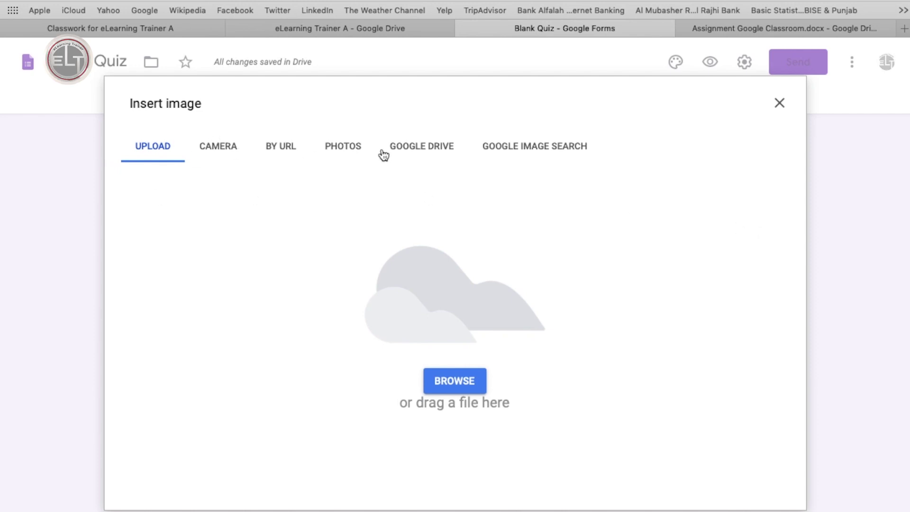
pyautogui.click(461, 380)
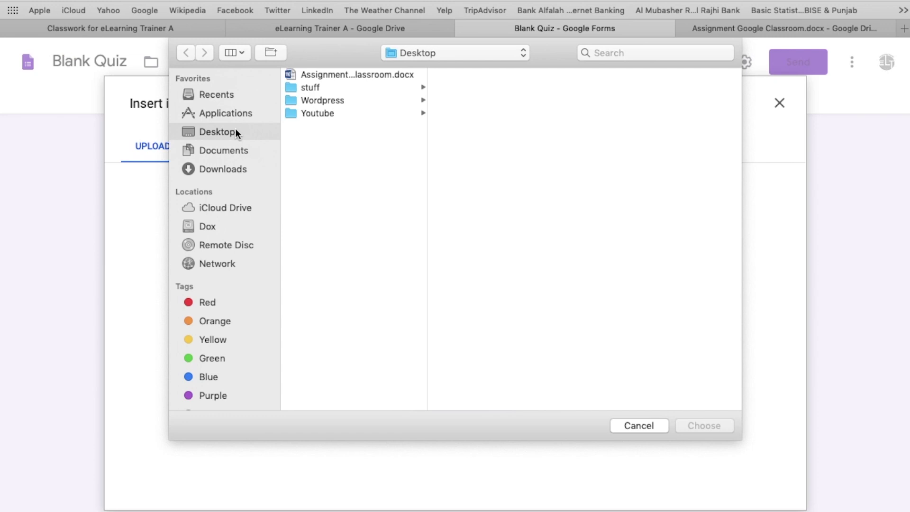
pyautogui.click(225, 151)
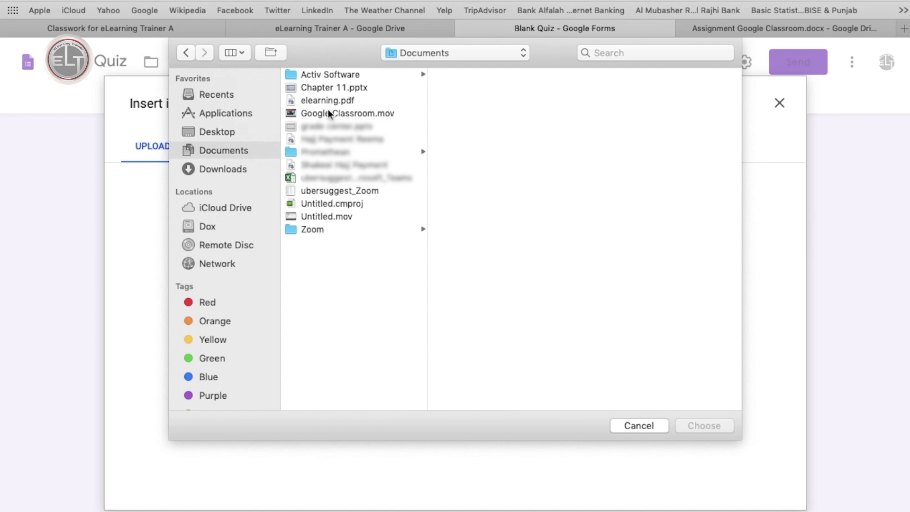
pyautogui.click(223, 113)
pyautogui.click(223, 169)
pyautogui.click(340, 139)
pyautogui.click(695, 426)
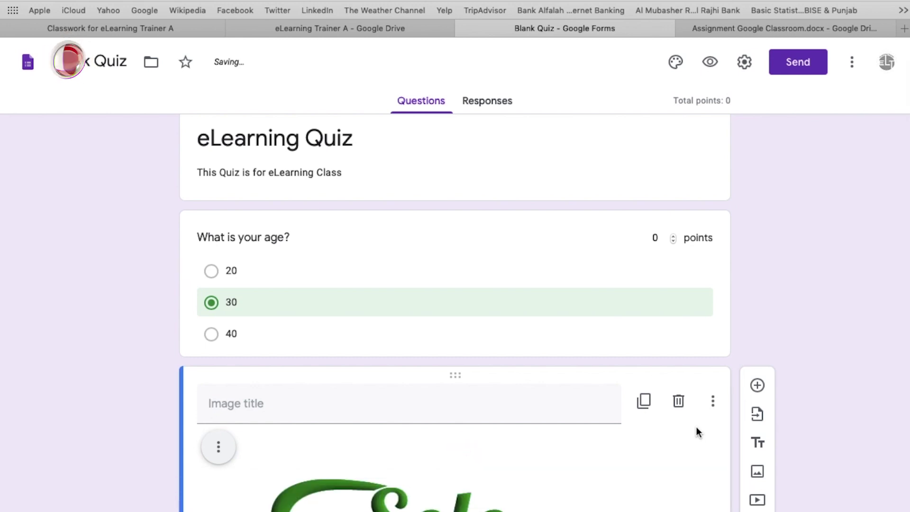
# Title the inserted image 'The Travelling Guide'.
pyautogui.scroll(-7, 551, 424)
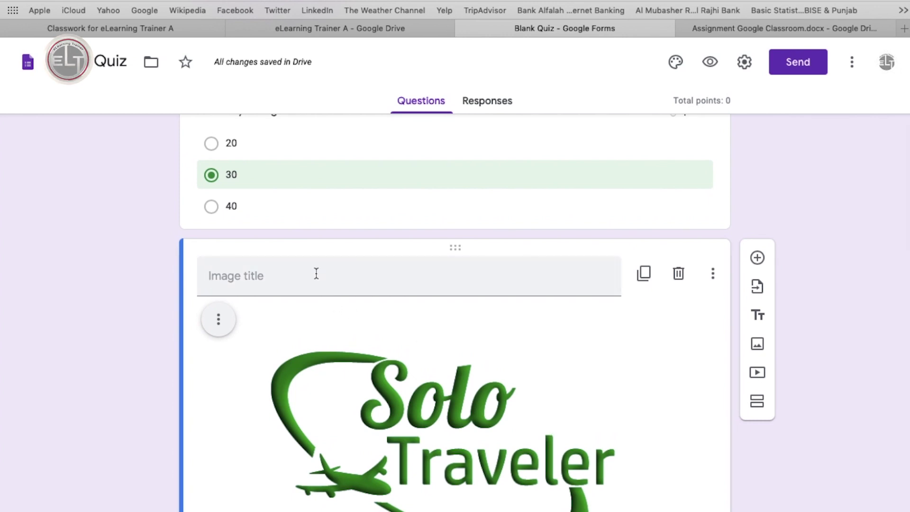
pyautogui.write('The Travelling')
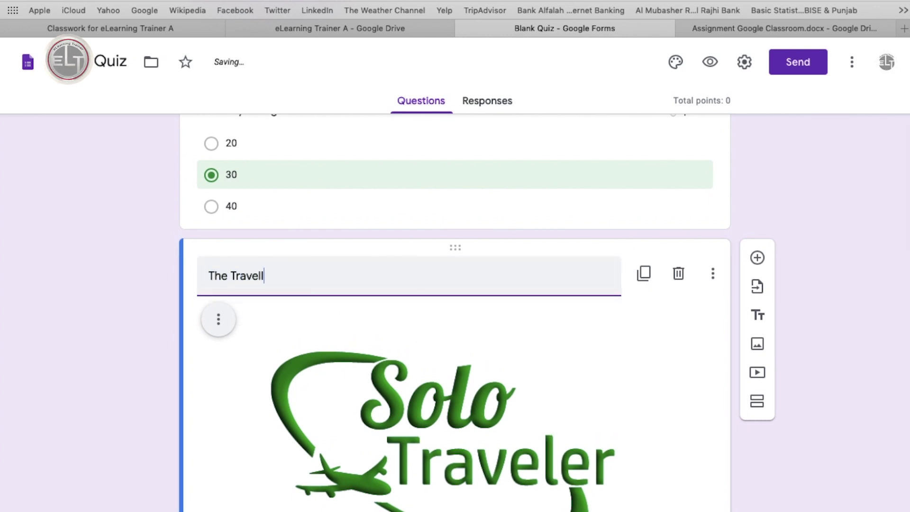
pyautogui.press('BackSpace')
pyautogui.press('BackSpace')
pyautogui.write('ing Guide:')
pyautogui.scroll(-5, 553, 360)
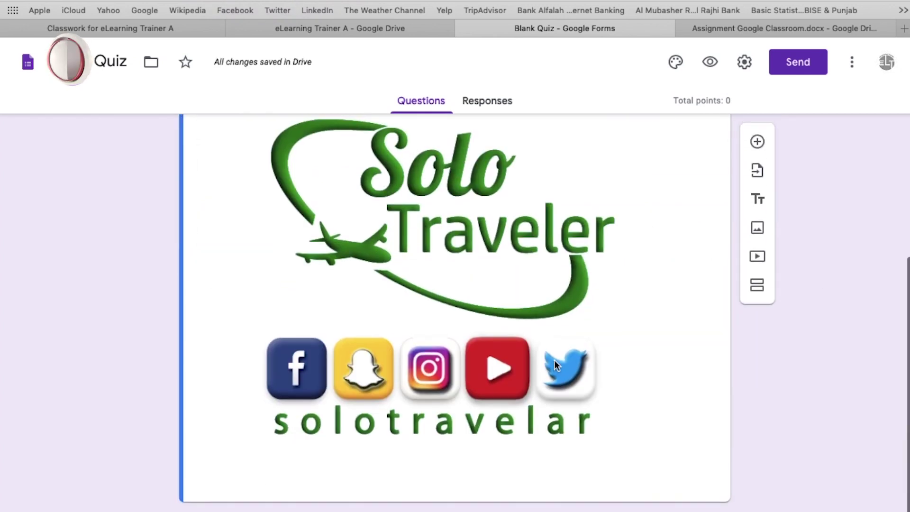
# Add a Paragraph question 'Write 50 words about yourself.' and leave it optional.
pyautogui.click(757, 141)
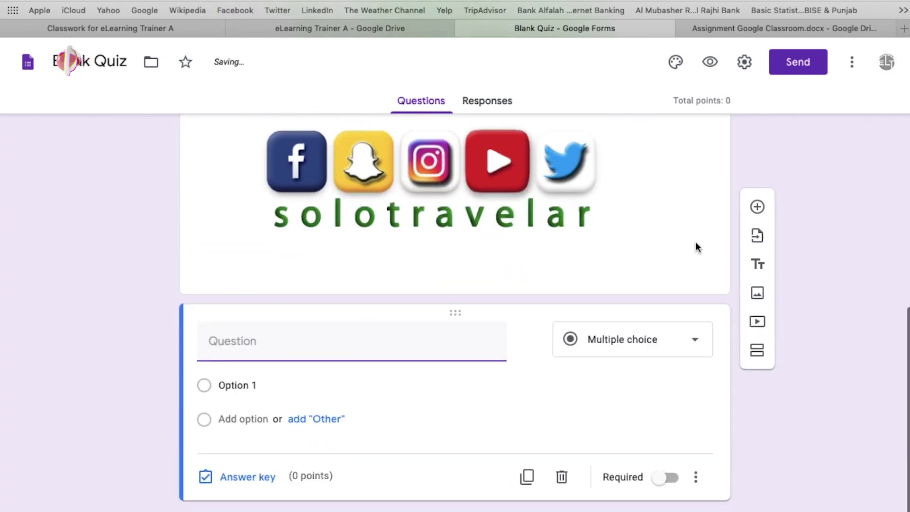
pyautogui.click(692, 353)
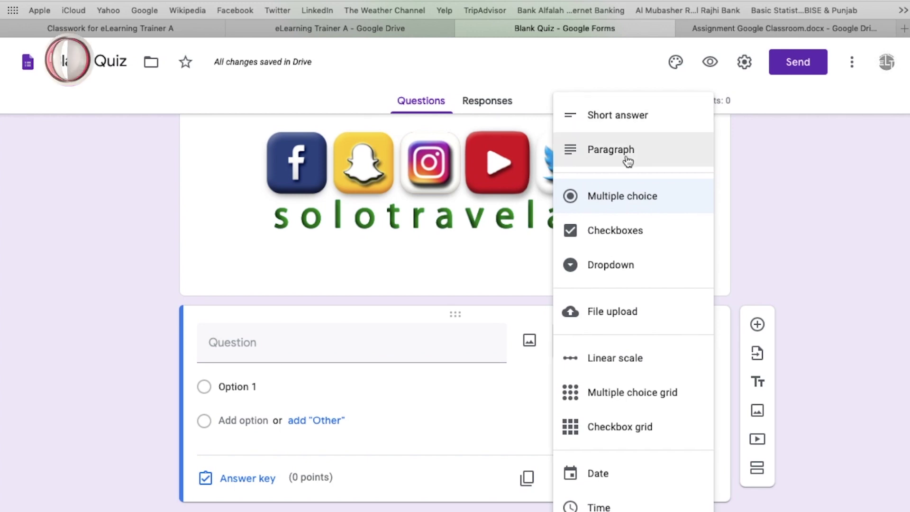
pyautogui.click(628, 162)
pyautogui.click(266, 368)
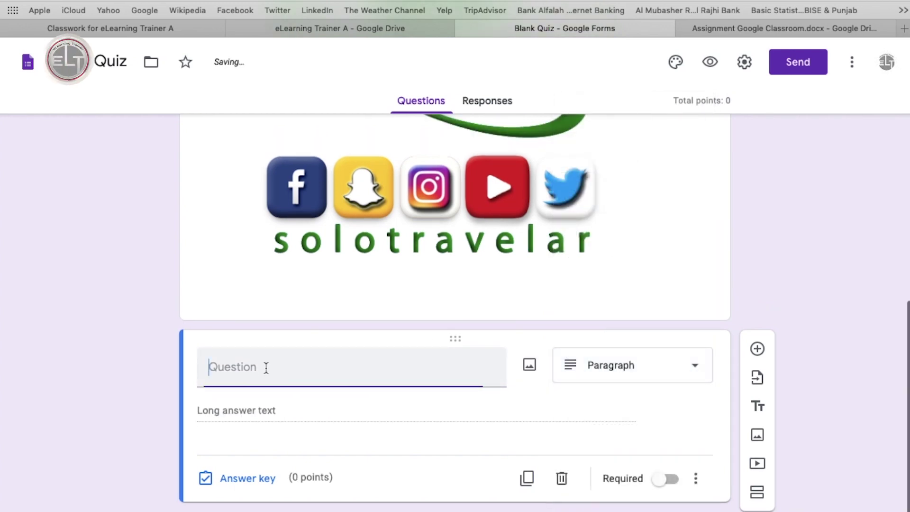
pyautogui.write('Write 50 words about yourself')
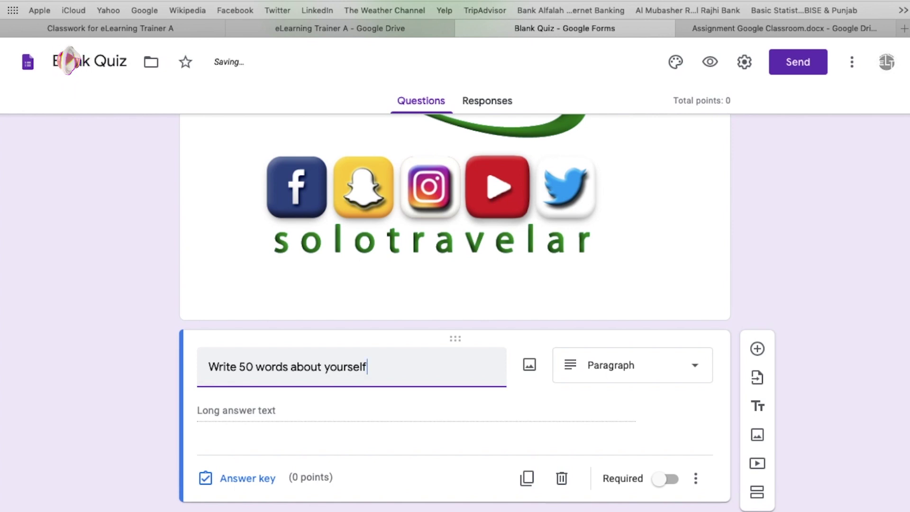
pyautogui.write('.')
pyautogui.click(322, 411)
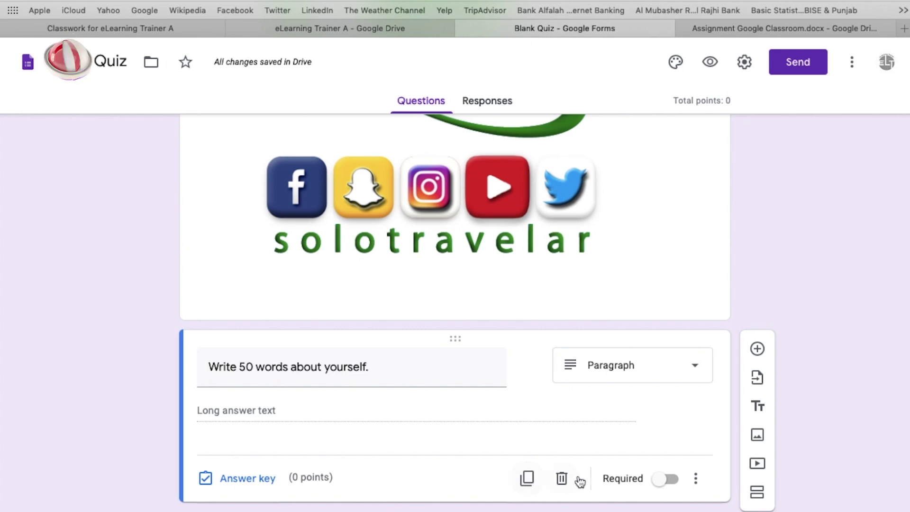
pyautogui.click(672, 479)
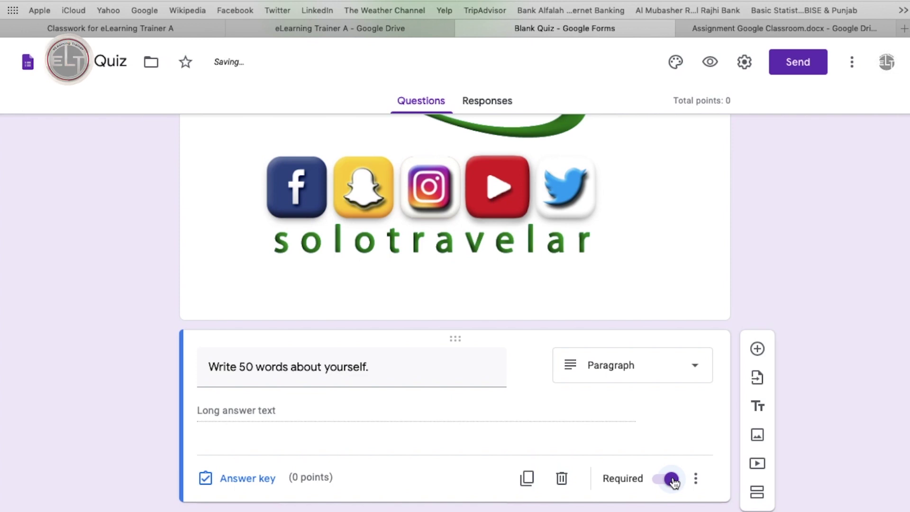
pyautogui.click(663, 480)
pyautogui.click(696, 478)
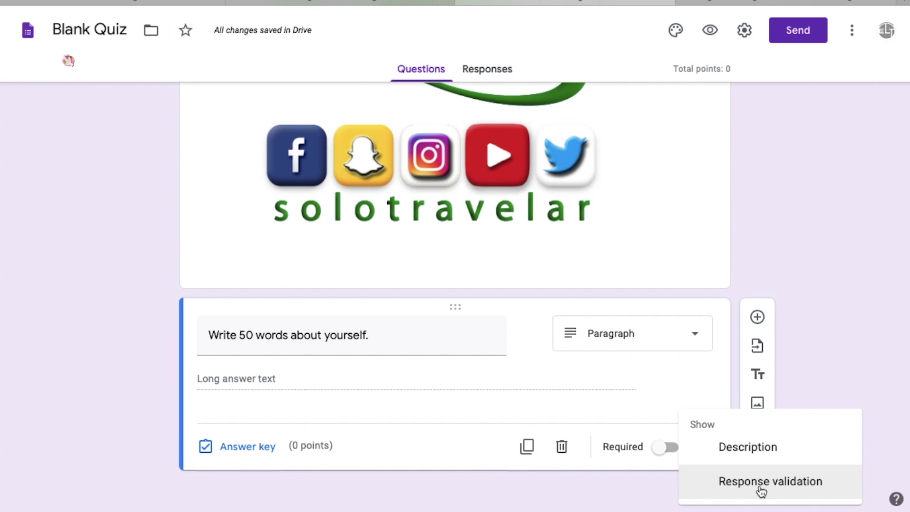
# Add a second section and delete it, then bring up the Send form dialog.
pyautogui.click(665, 468)
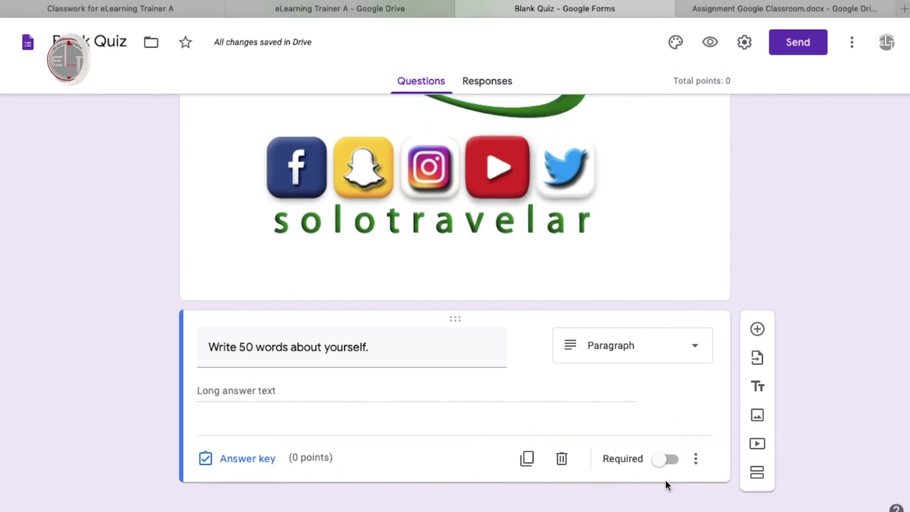
pyautogui.click(756, 472)
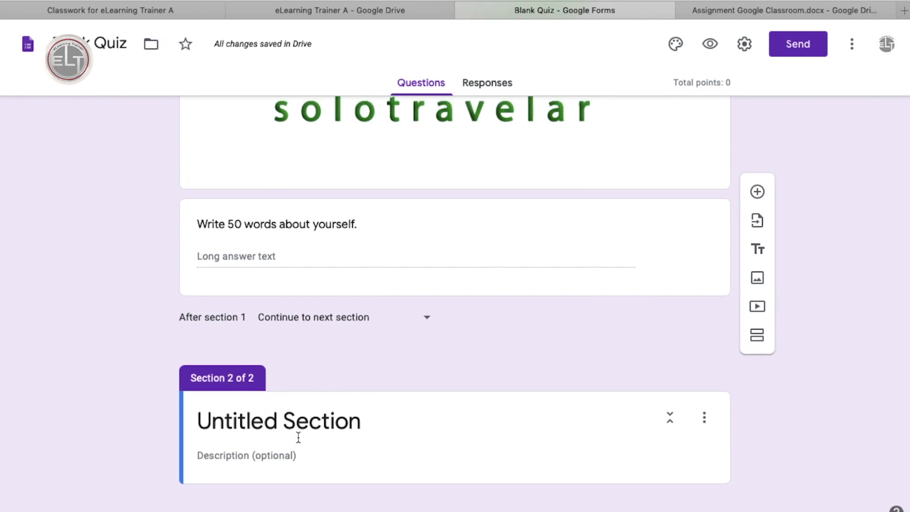
pyautogui.click(704, 419)
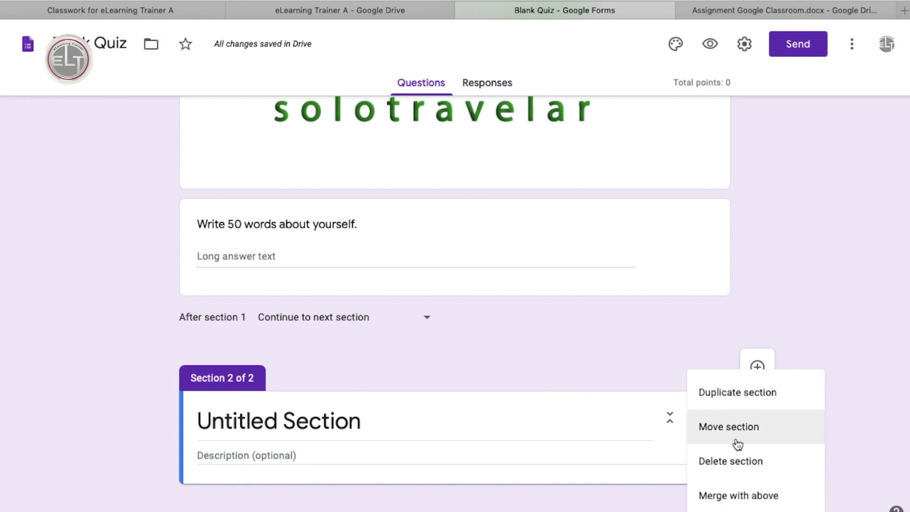
pyautogui.click(731, 461)
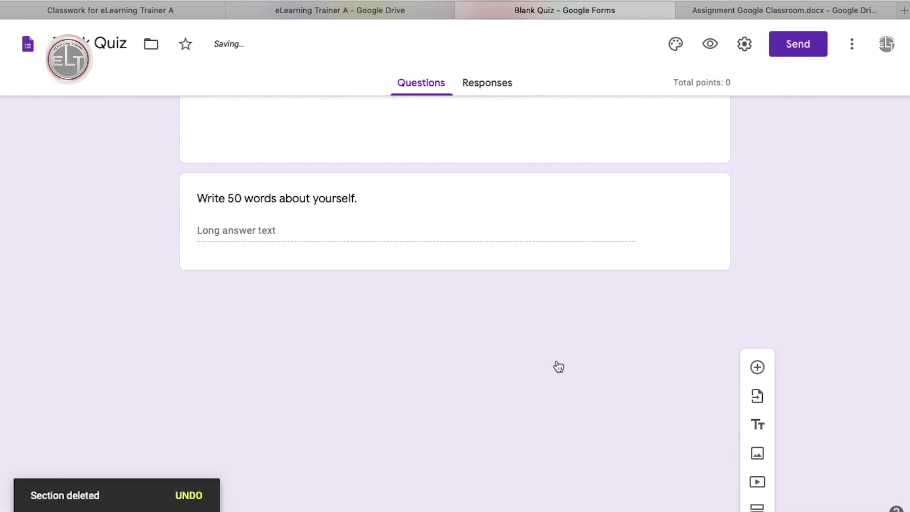
pyautogui.scroll(10, 556, 365)
pyautogui.click(798, 45)
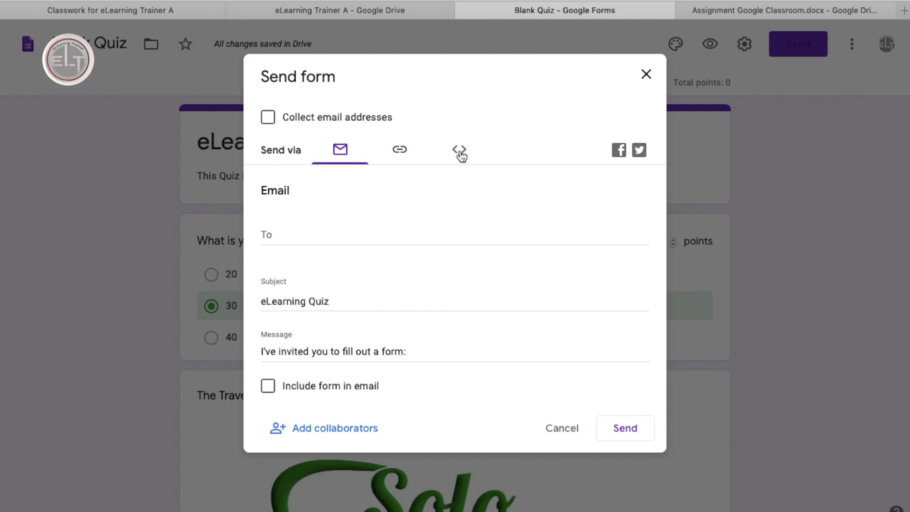
# Collect email addresses, add two recipients, and include the form in the email.
pyautogui.click(269, 120)
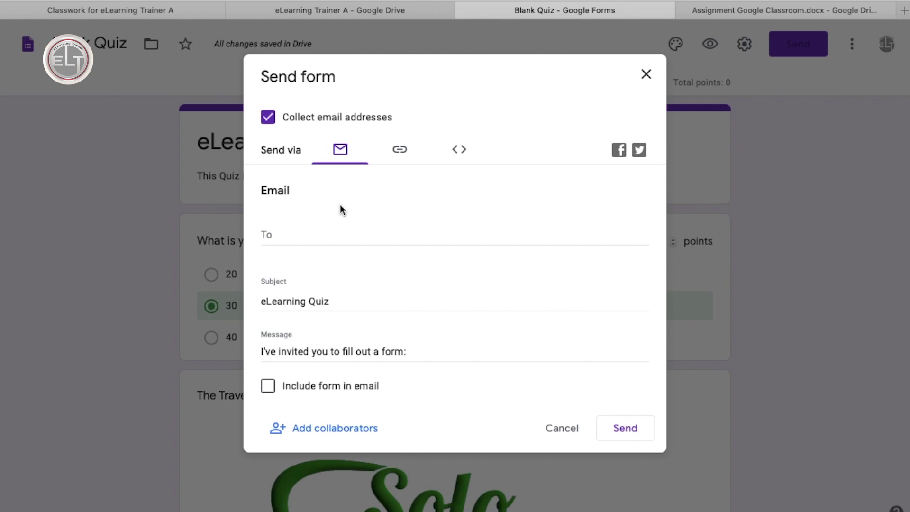
pyautogui.click(292, 239)
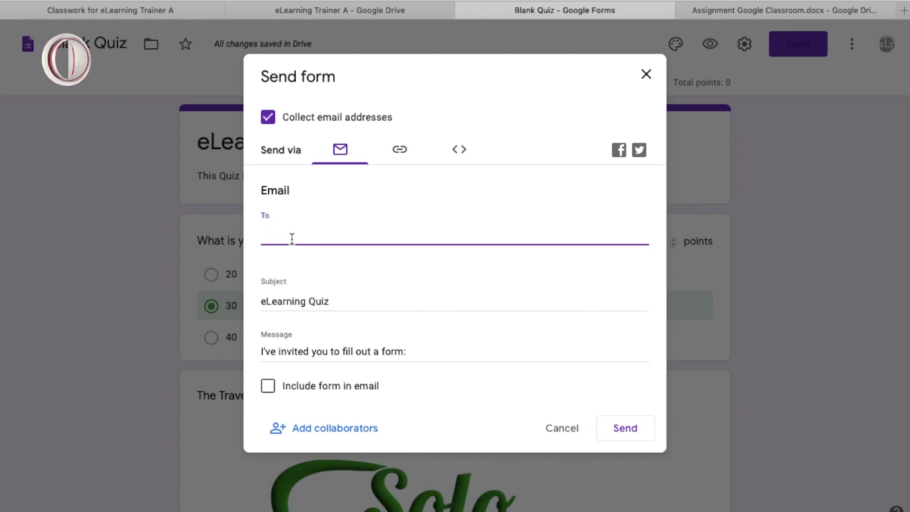
pyautogui.write('Sh')
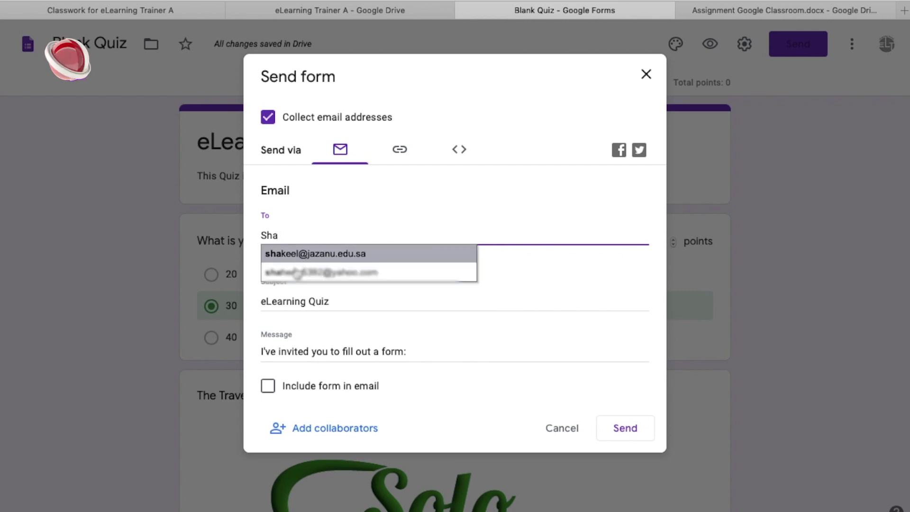
pyautogui.write('ak')
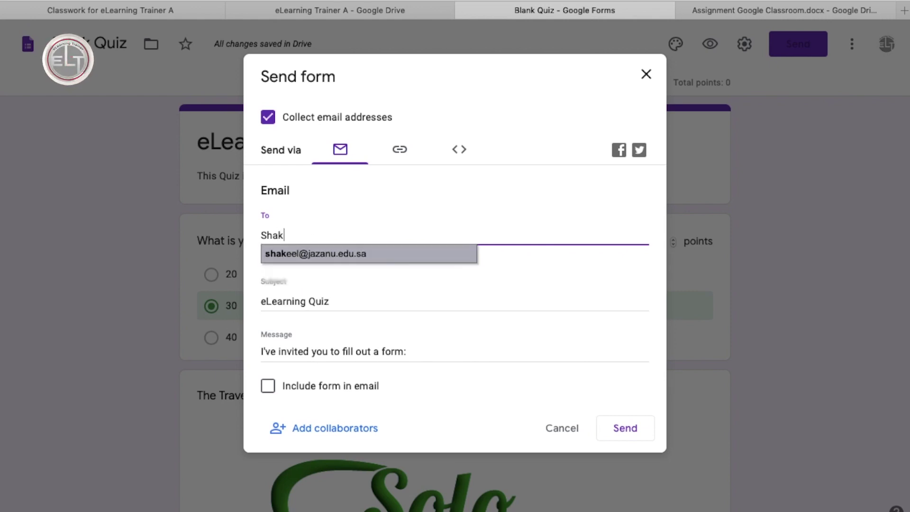
pyautogui.click(301, 257)
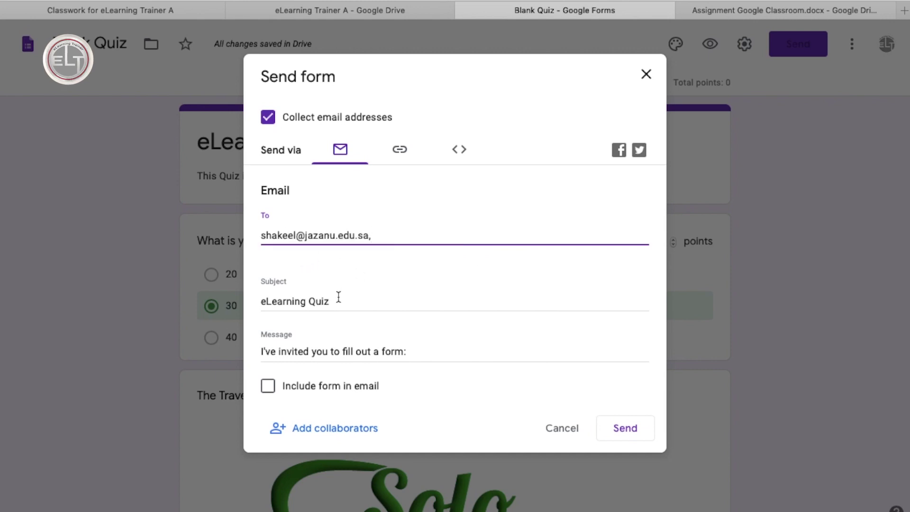
pyautogui.write('shah')
pyautogui.click(318, 256)
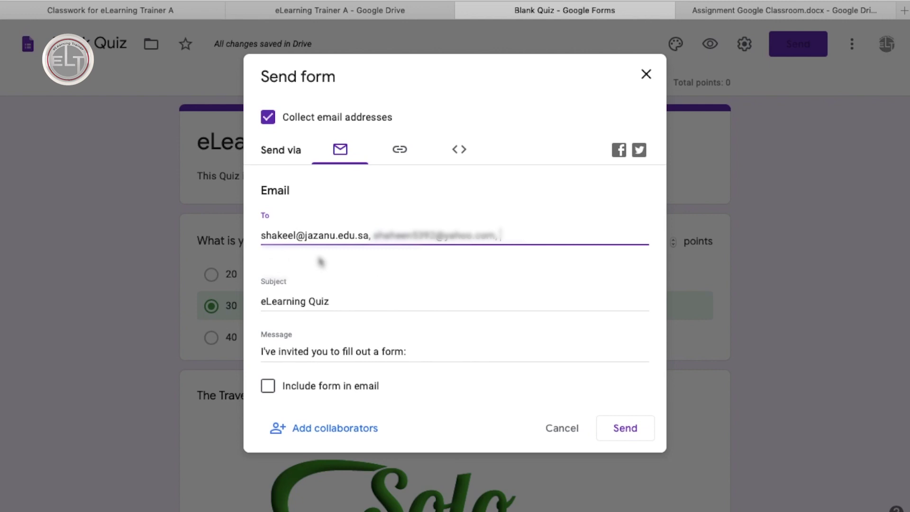
pyautogui.click(268, 389)
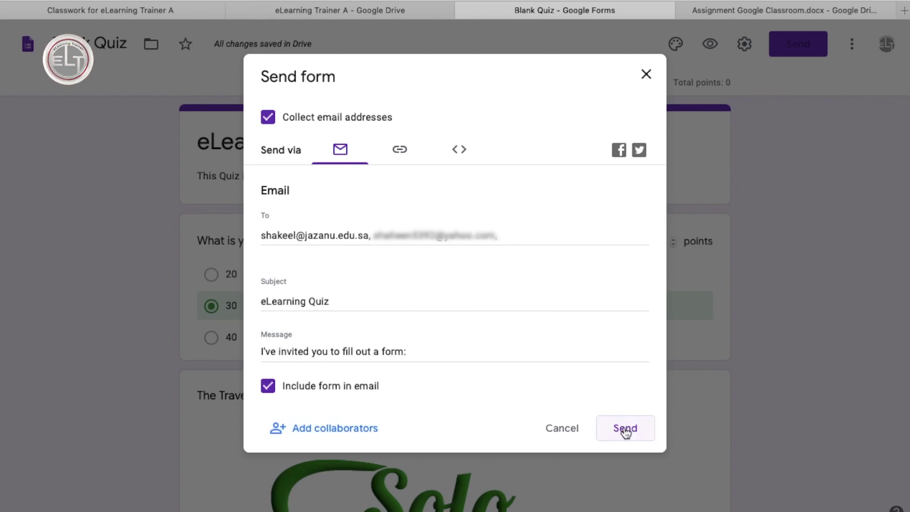
# Copy the shortened quiz link and send the email to the recipients.
pyautogui.click(399, 149)
pyautogui.click(268, 241)
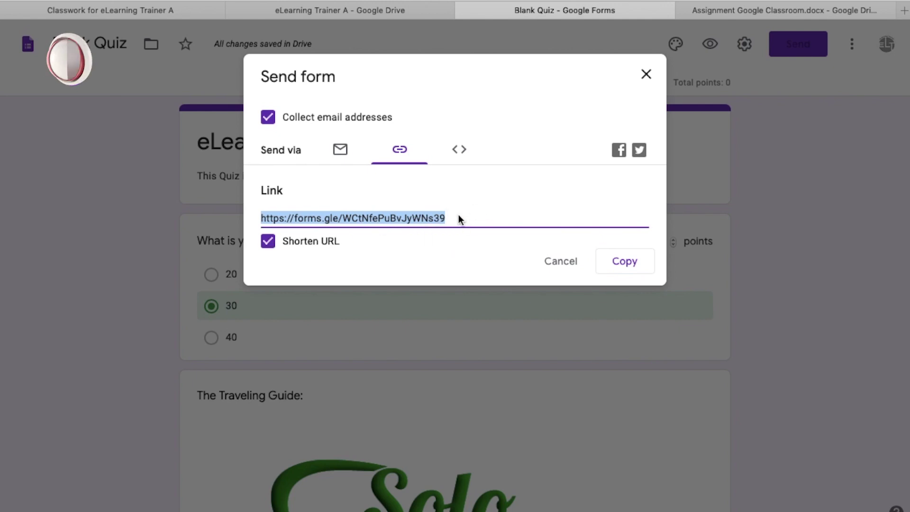
pyautogui.click(628, 261)
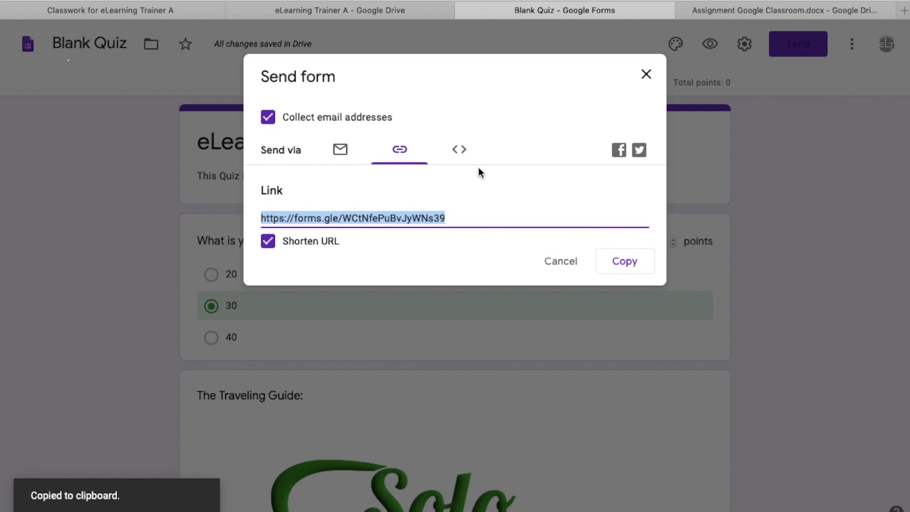
pyautogui.click(340, 149)
pyautogui.click(621, 428)
pyautogui.scroll(-10, 748, 234)
pyautogui.scroll(10, 748, 235)
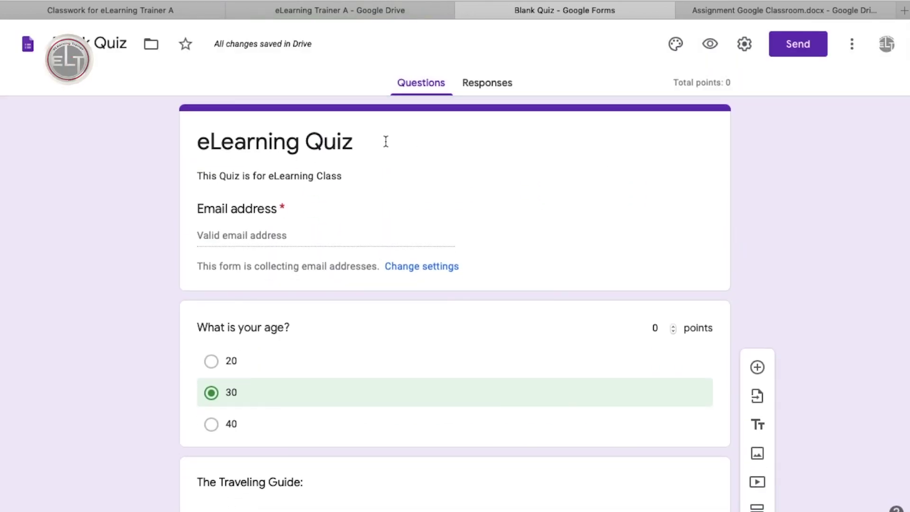
# Assign the eLearning Quiz in Classroom and copy the post's link.
pyautogui.click(172, 10)
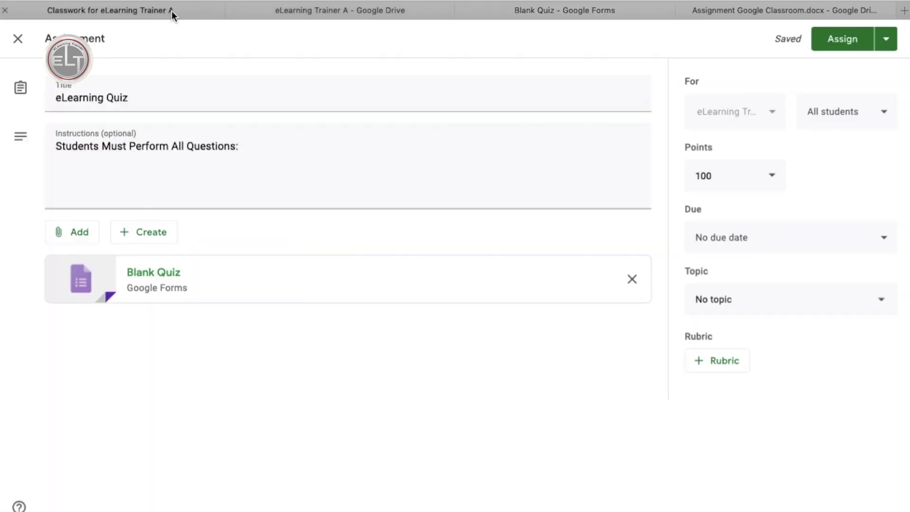
pyautogui.click(838, 41)
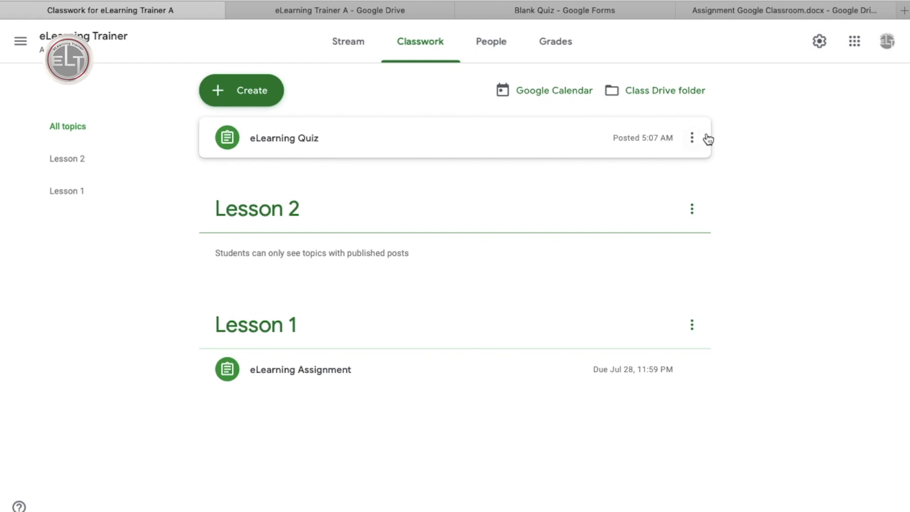
pyautogui.click(692, 138)
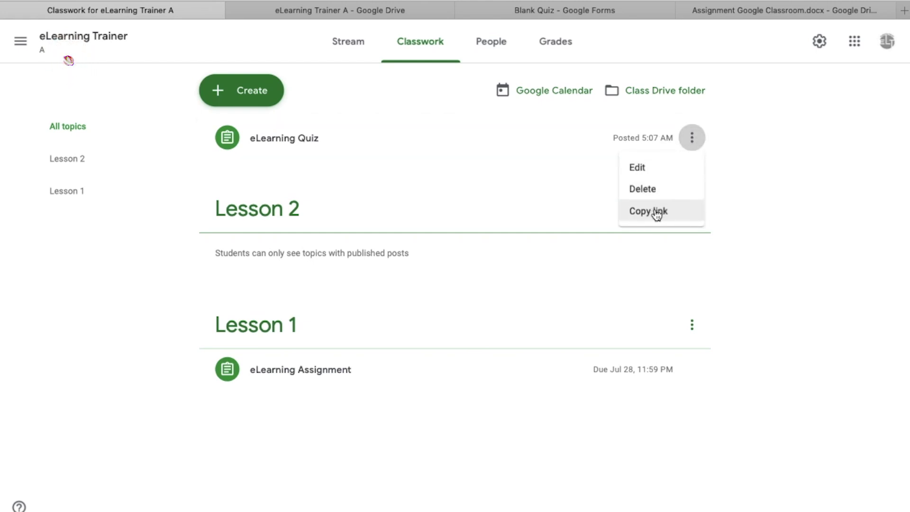
pyautogui.click(730, 179)
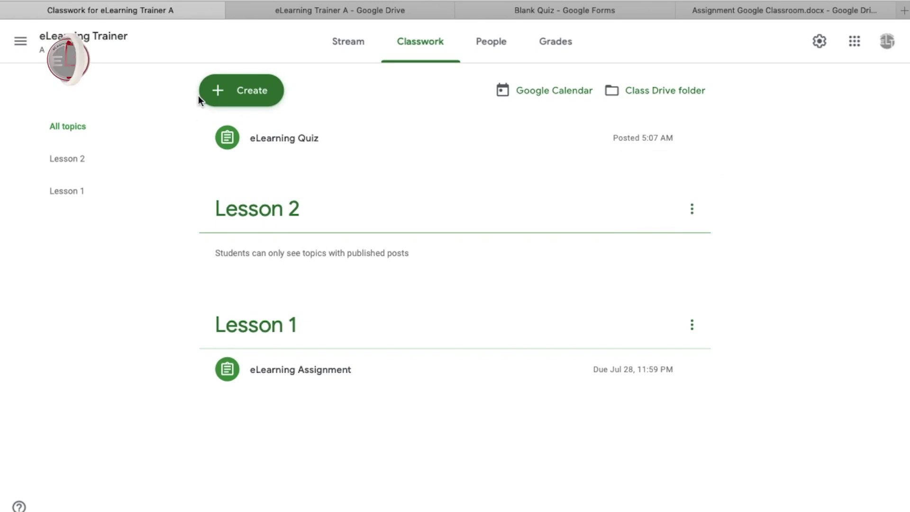
pyautogui.click(230, 98)
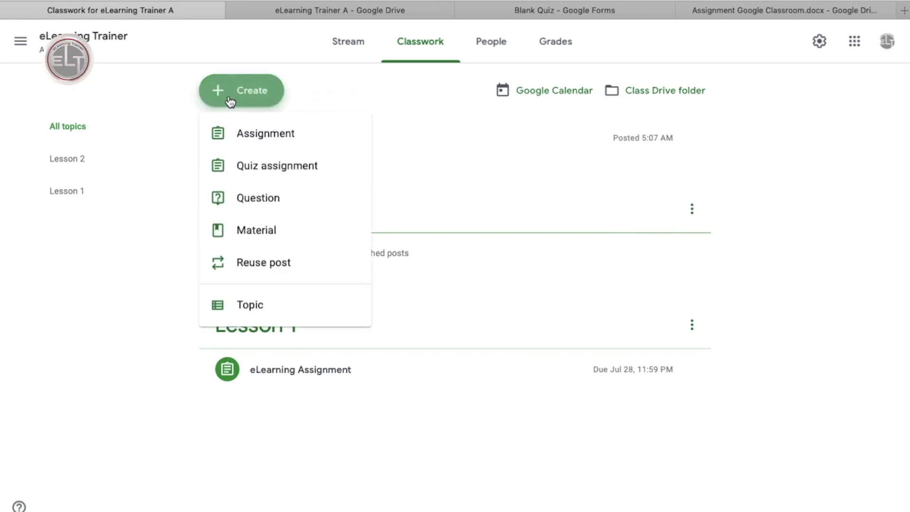
# Create a question reading 'What is your name meaning?' and review the attachment options.
pyautogui.click(258, 198)
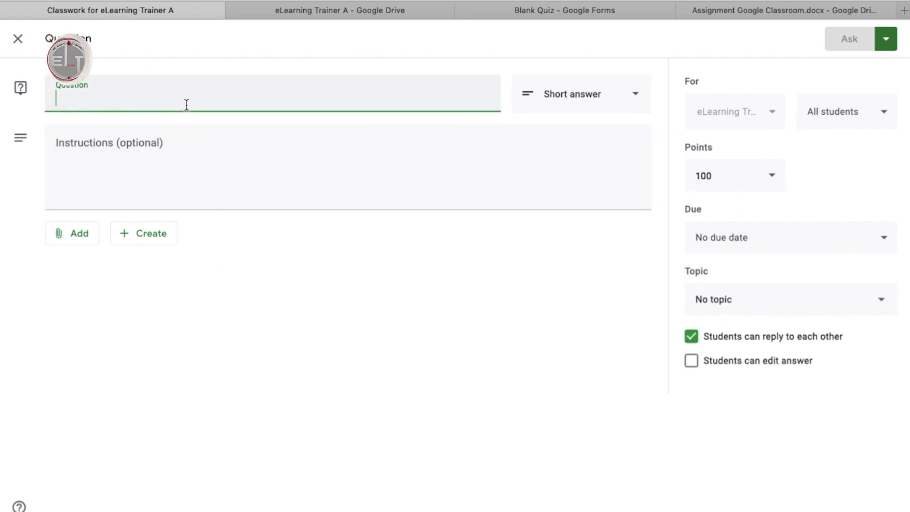
pyautogui.write('What')
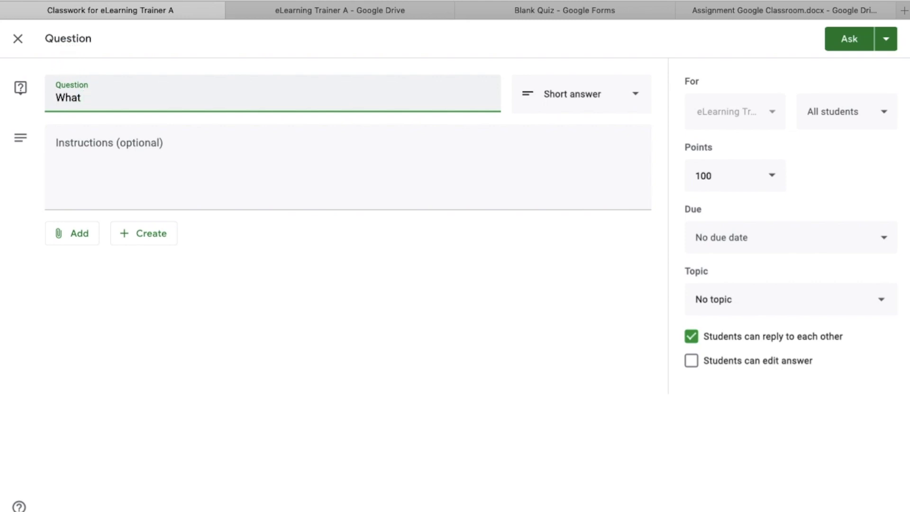
pyautogui.write(' is your')
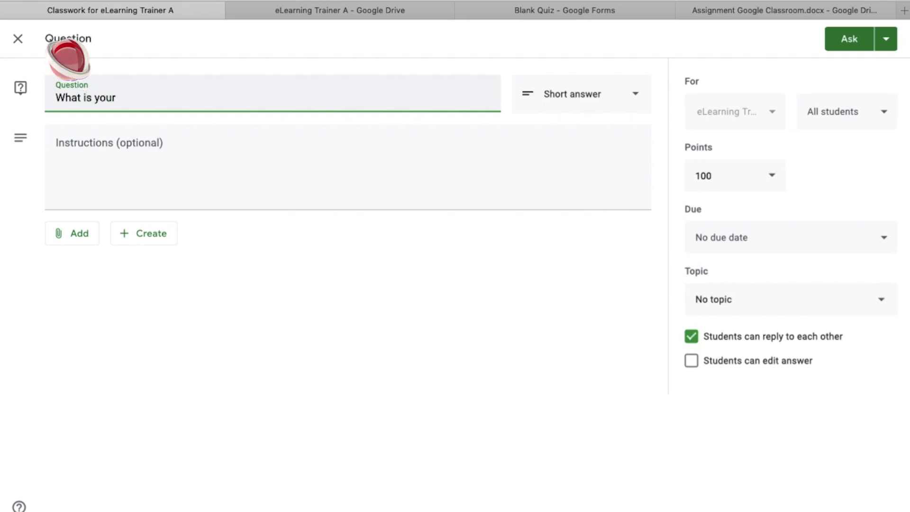
pyautogui.write(' namemeaning')
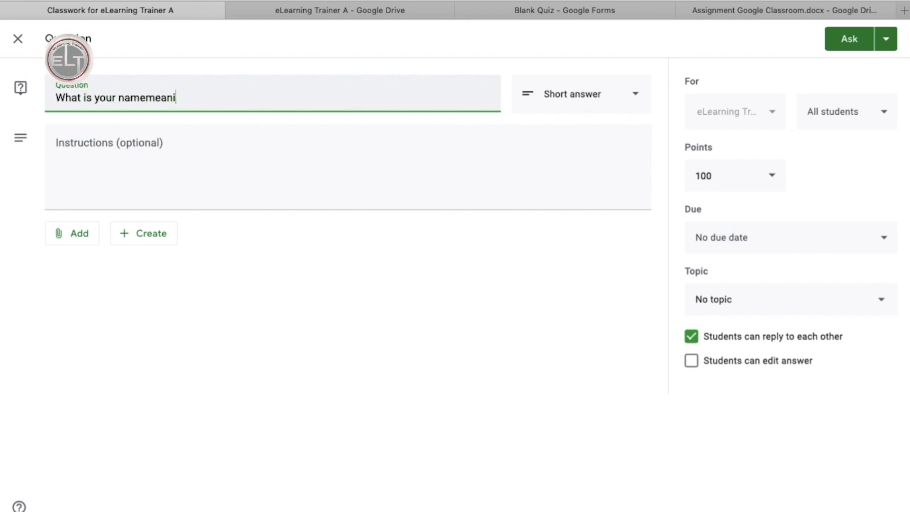
pyautogui.press('BackSpace')
pyautogui.press('BackSpace')
pyautogui.press('BackSpace')
pyautogui.press('BackSpace')
pyautogui.press('BackSpace')
pyautogui.press('BackSpace')
pyautogui.press('BackSpace')
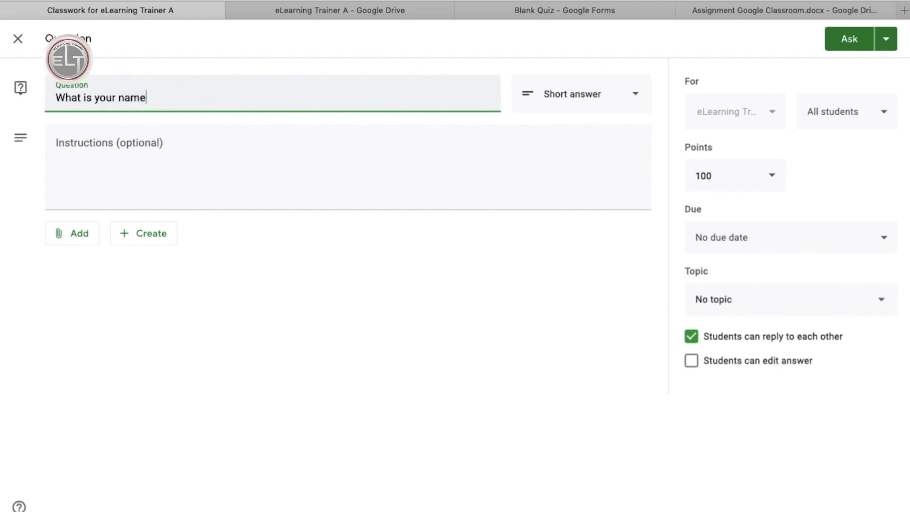
pyautogui.write('meaning')
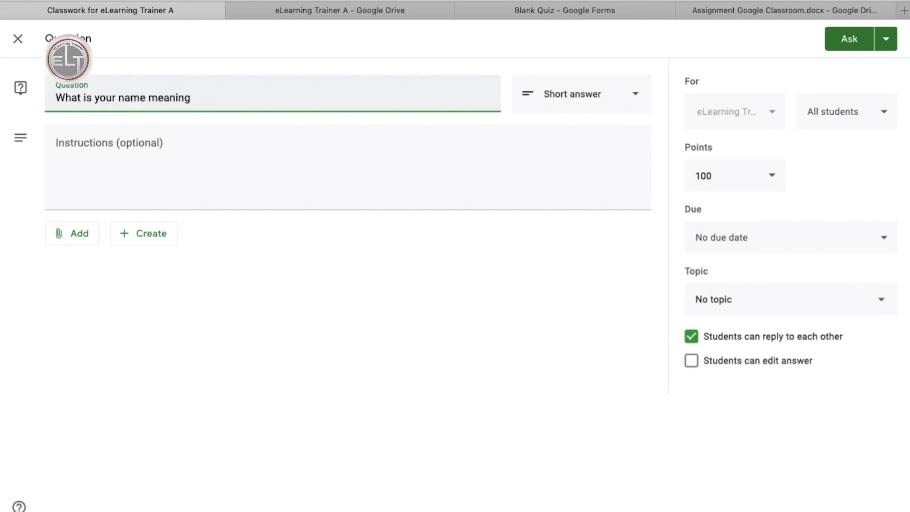
pyautogui.write('?')
pyautogui.click(157, 166)
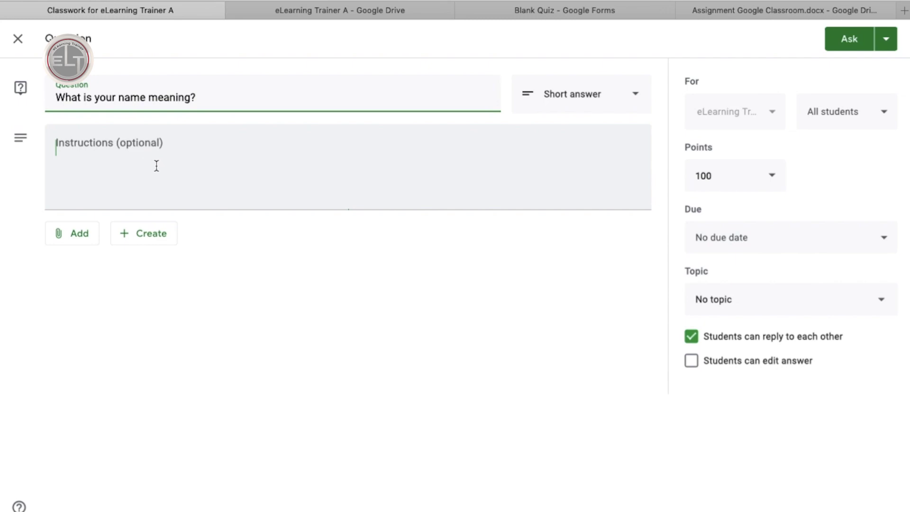
pyautogui.click(72, 240)
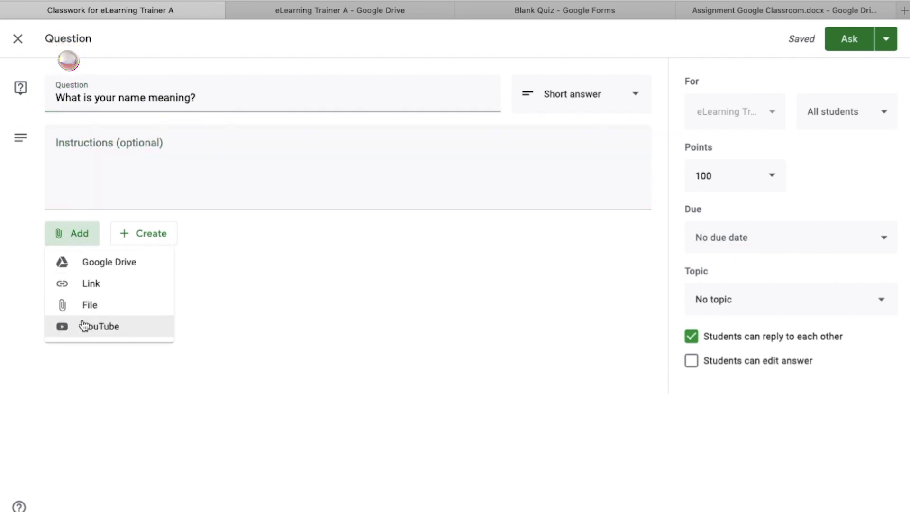
pyautogui.click(157, 235)
pyautogui.click(157, 235)
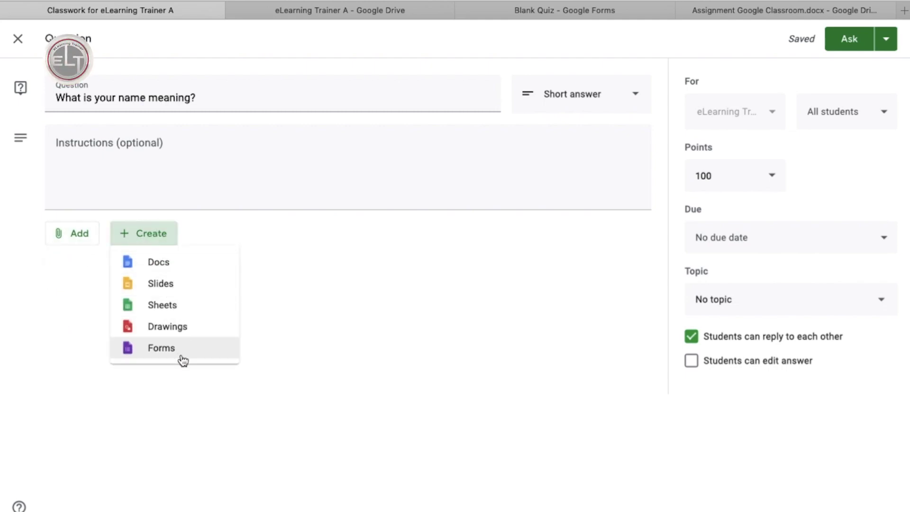
# Make it a 10-point short answer under Lesson 2, allow answer edits, and post it.
pyautogui.click(581, 102)
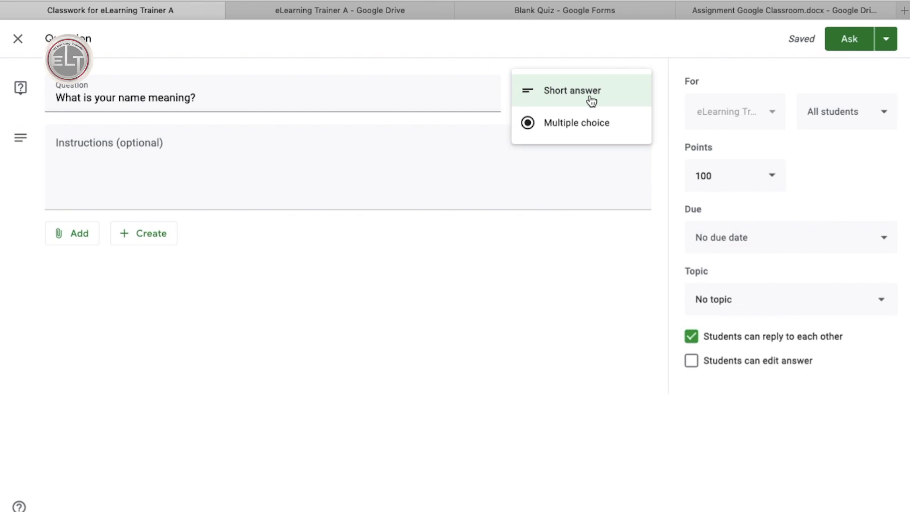
pyautogui.click(764, 182)
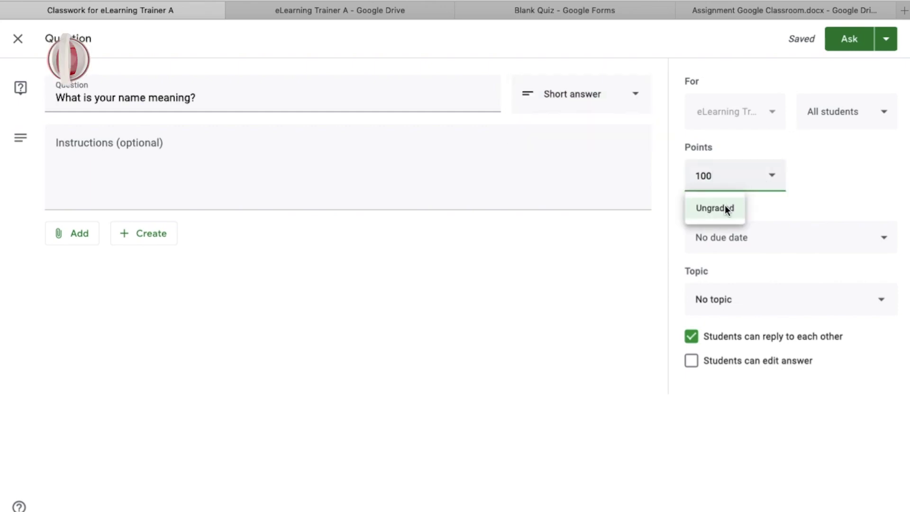
pyautogui.press('BackSpace')
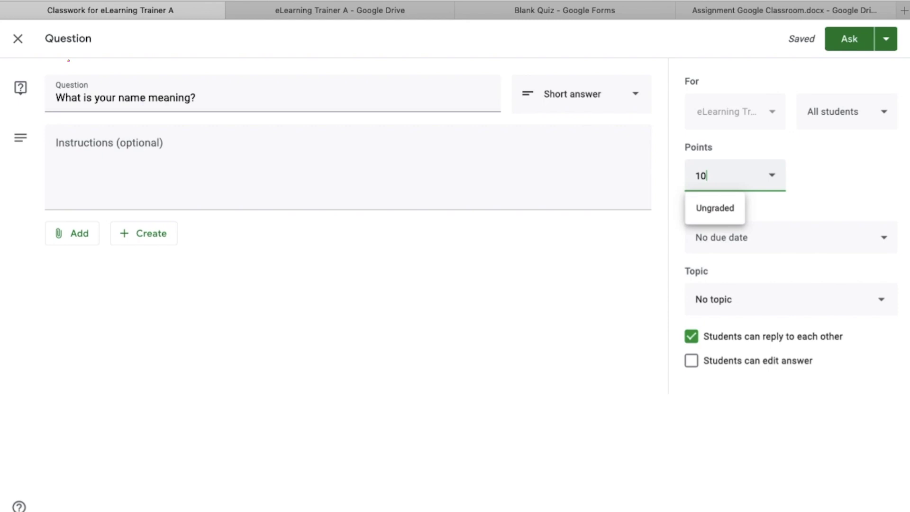
pyautogui.click(811, 197)
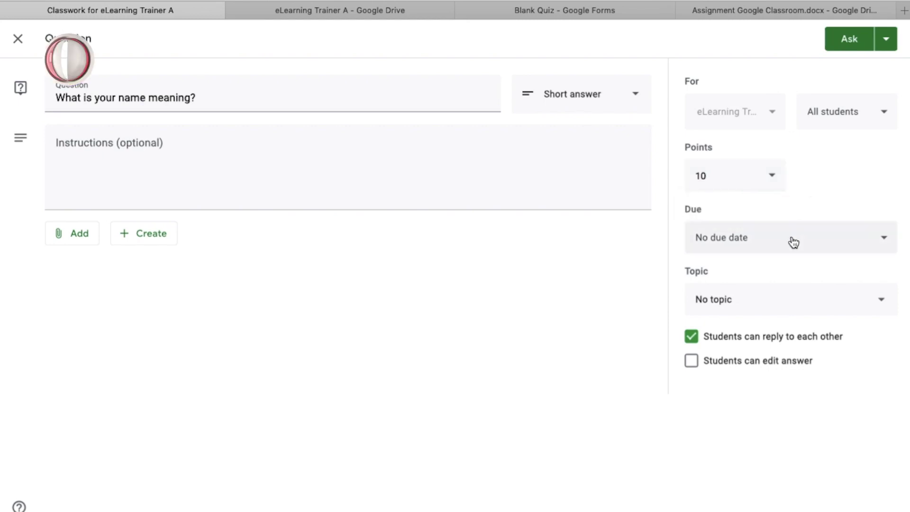
pyautogui.click(765, 308)
pyautogui.click(723, 408)
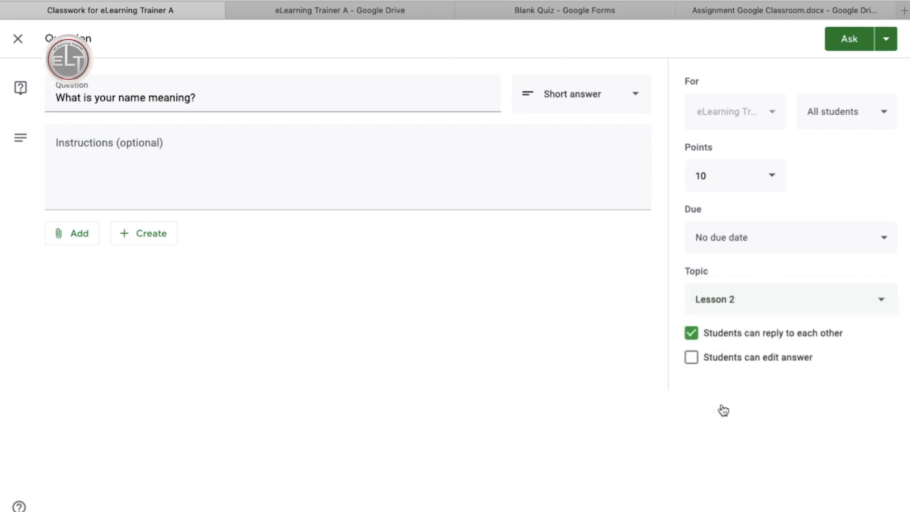
pyautogui.click(693, 358)
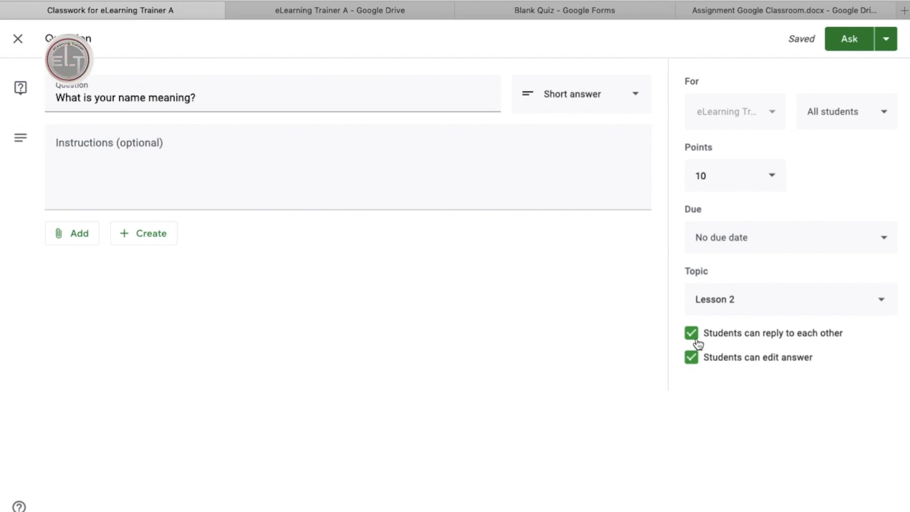
pyautogui.click(886, 40)
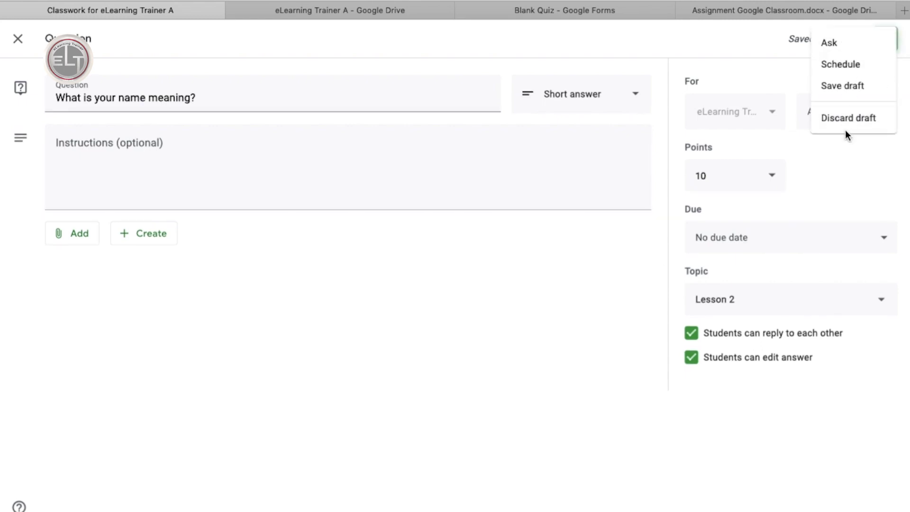
pyautogui.click(847, 43)
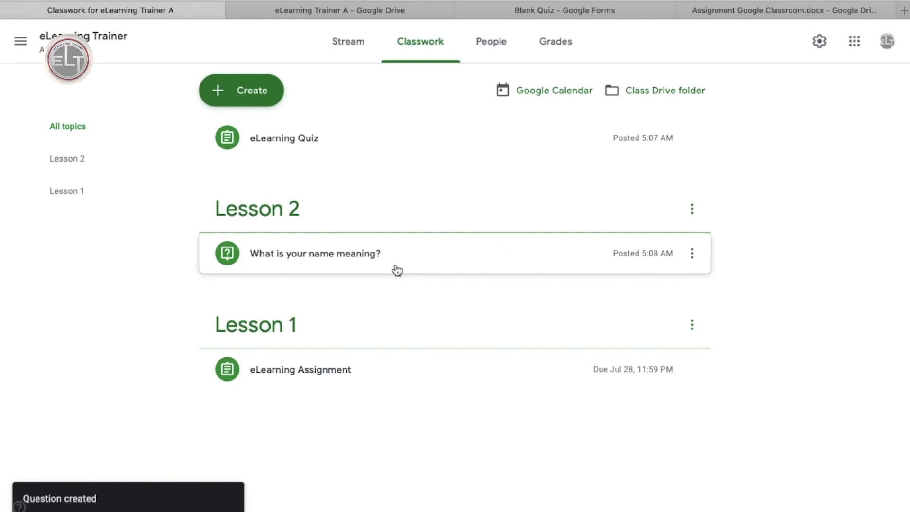
pyautogui.click(265, 95)
# Create a new material titled 'elearning Sources'.
pyautogui.click(260, 230)
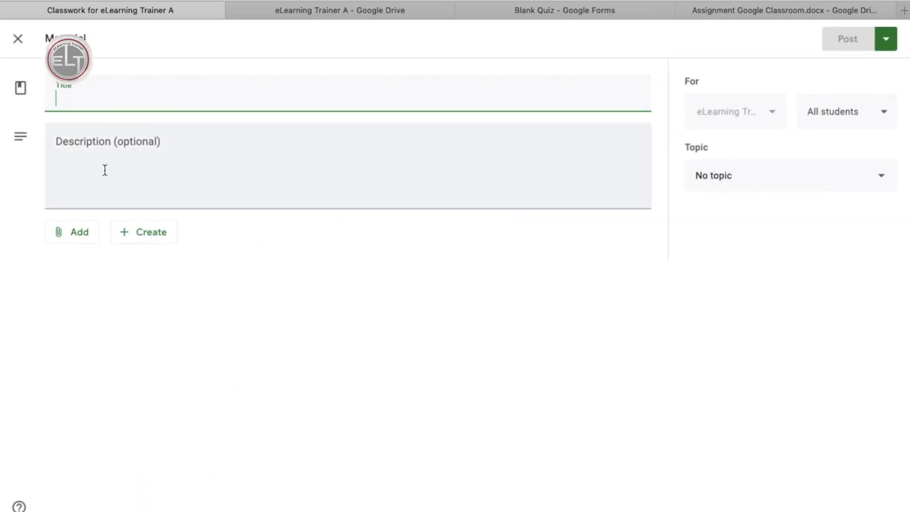
pyautogui.click(76, 232)
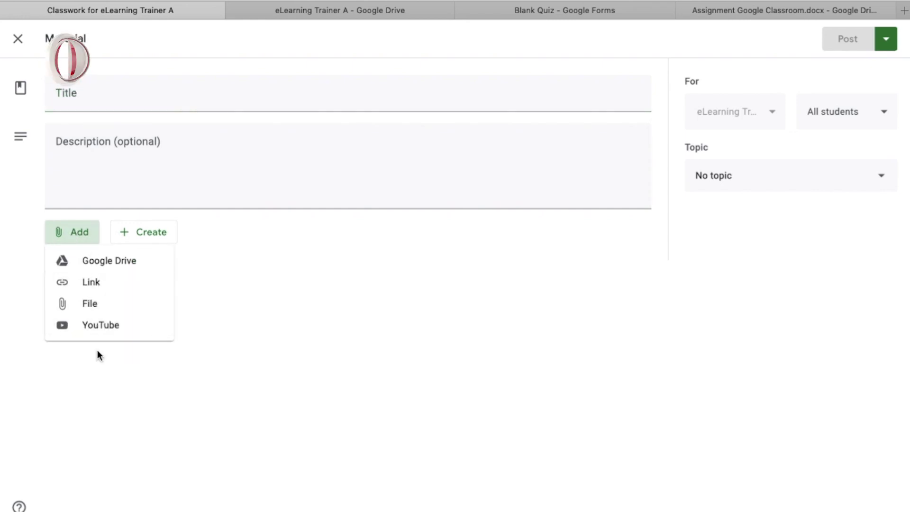
pyautogui.click(109, 95)
pyautogui.click(109, 95)
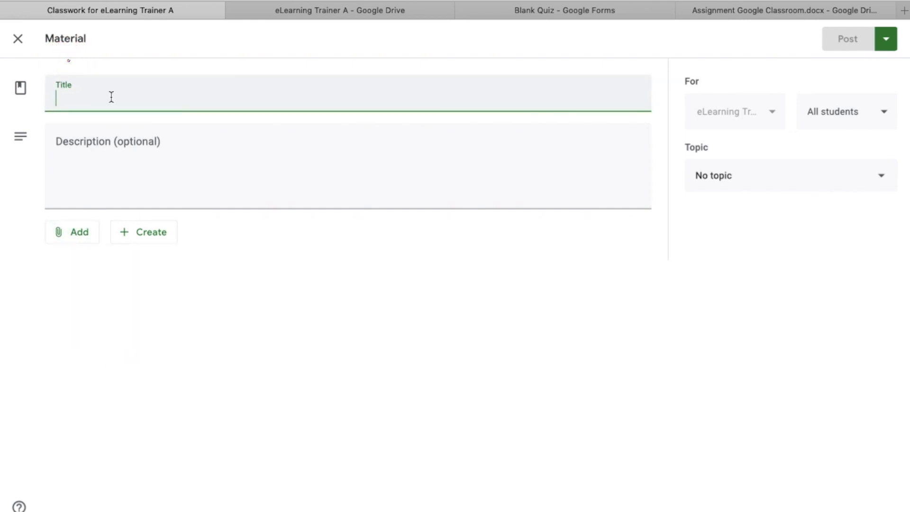
pyautogui.write('elearning ')
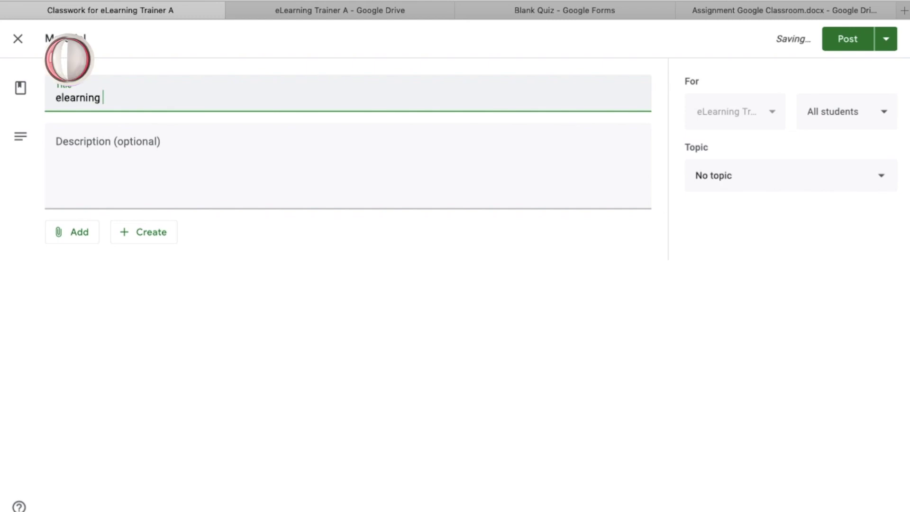
pyautogui.write('Sources')
# Attach the e-learning Sections Excel file, set the topic to Lesson 1, and post.
pyautogui.click(146, 163)
pyautogui.click(76, 232)
pyautogui.click(94, 310)
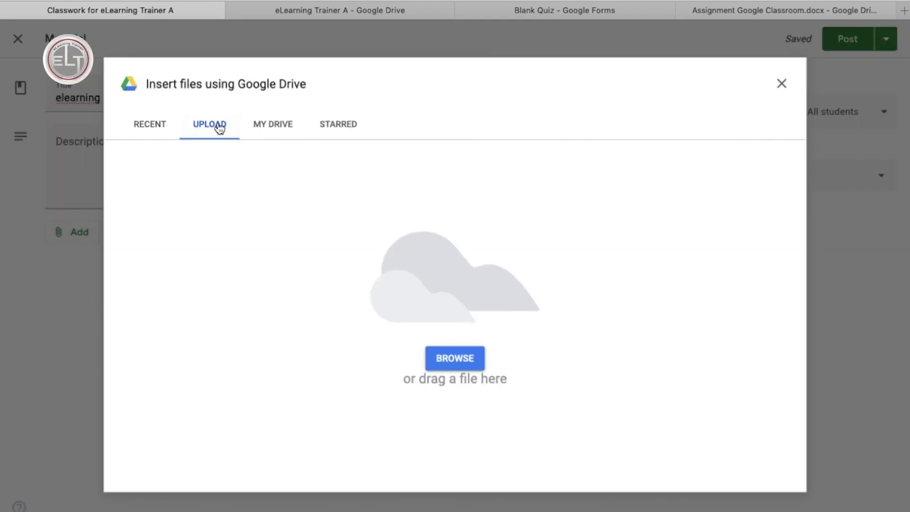
pyautogui.click(457, 362)
pyautogui.click(356, 95)
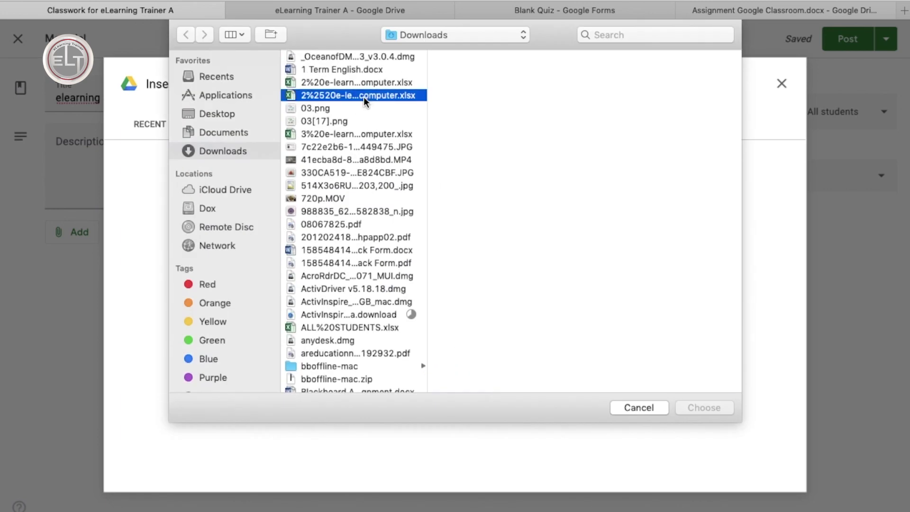
pyautogui.click(696, 406)
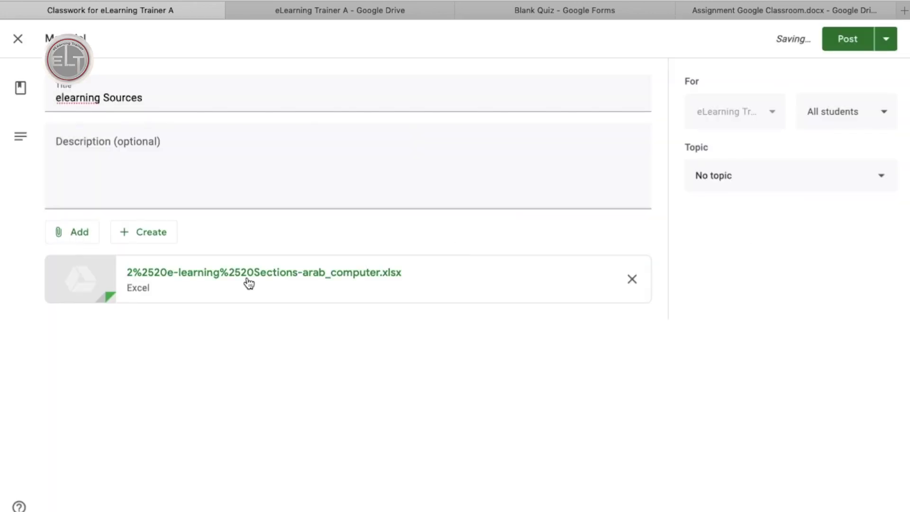
pyautogui.click(829, 176)
pyautogui.click(744, 251)
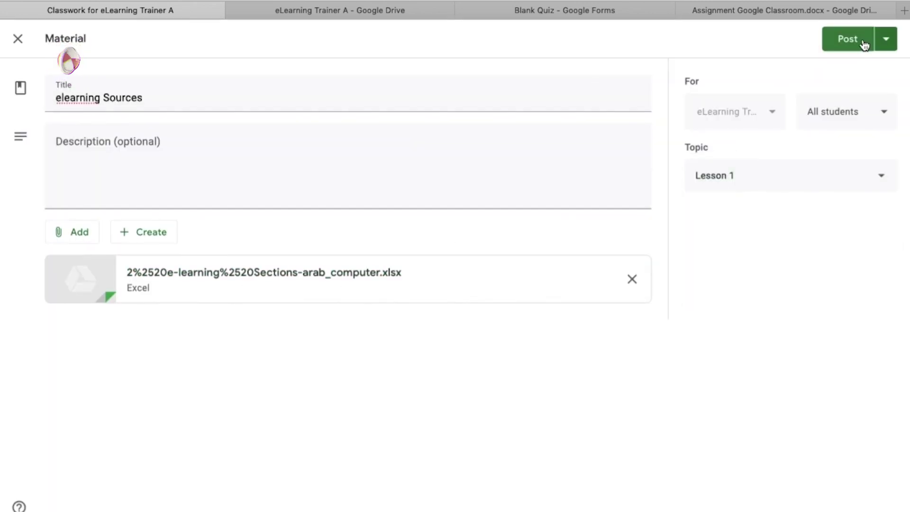
pyautogui.click(851, 38)
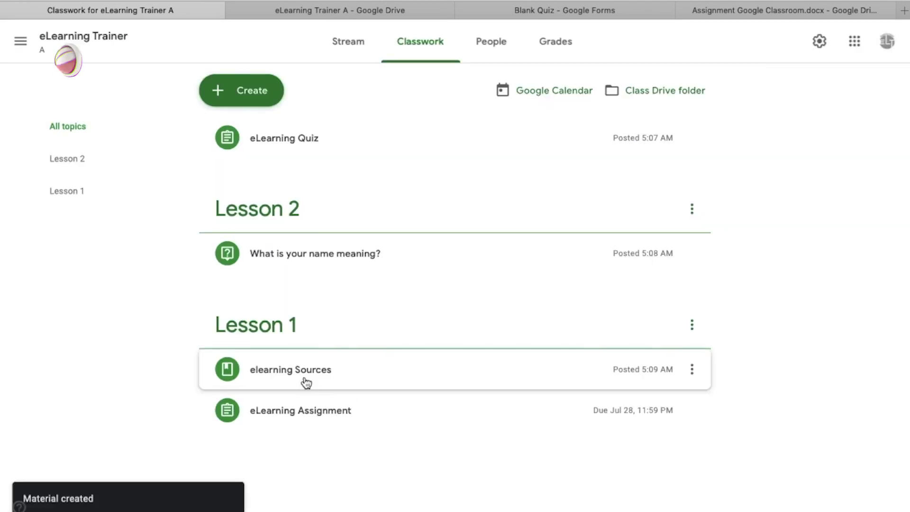
# Reuse eLearning Assignment from eLearning Trainer with new attachment copies and assign it.
pyautogui.click(250, 84)
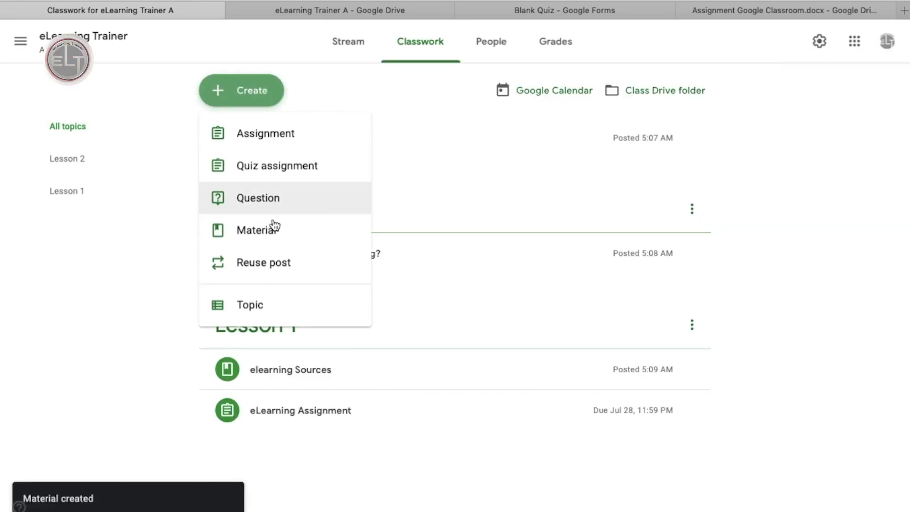
pyautogui.click(263, 263)
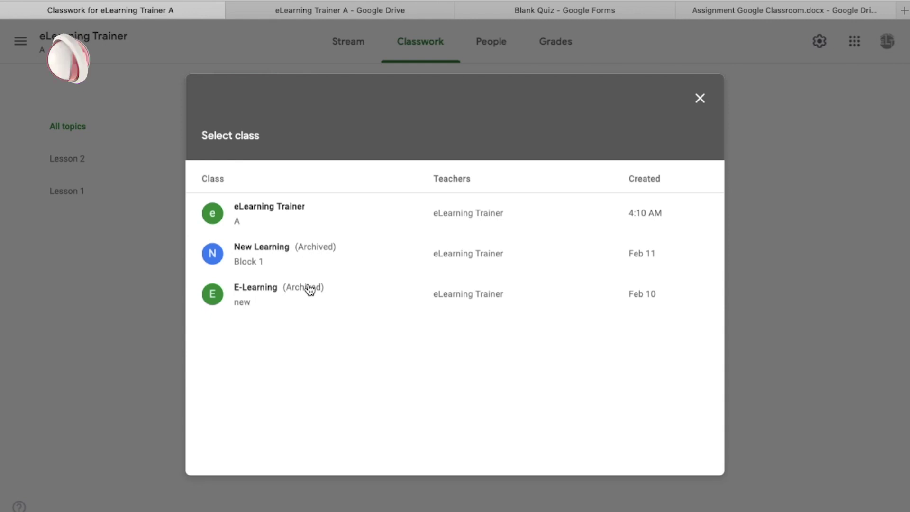
pyautogui.click(286, 209)
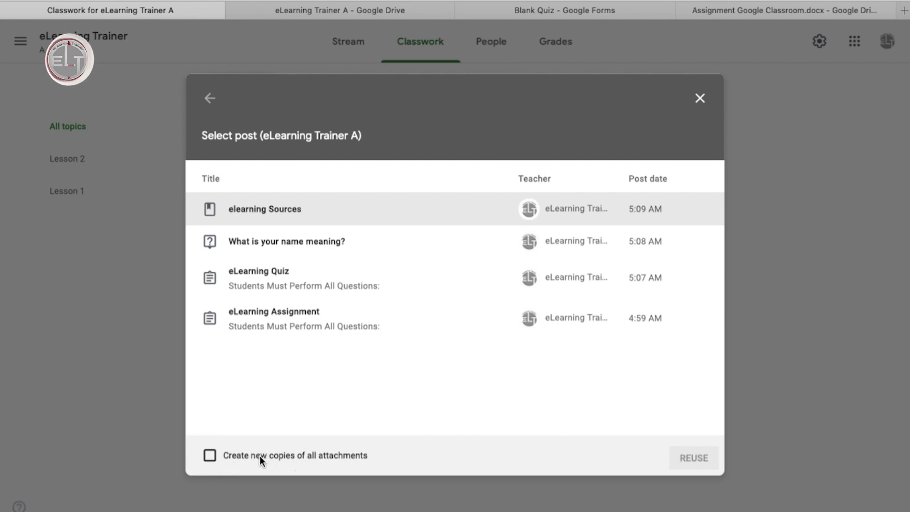
pyautogui.click(210, 456)
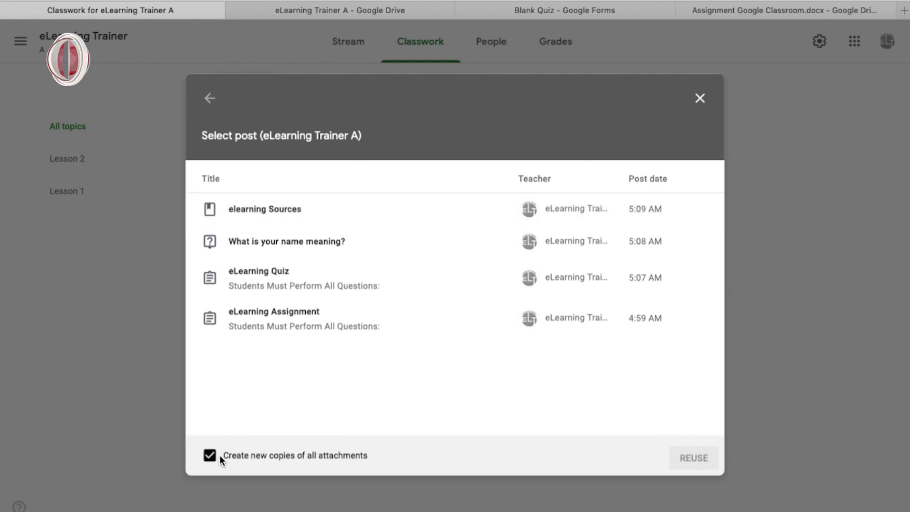
pyautogui.click(258, 315)
pyautogui.click(696, 458)
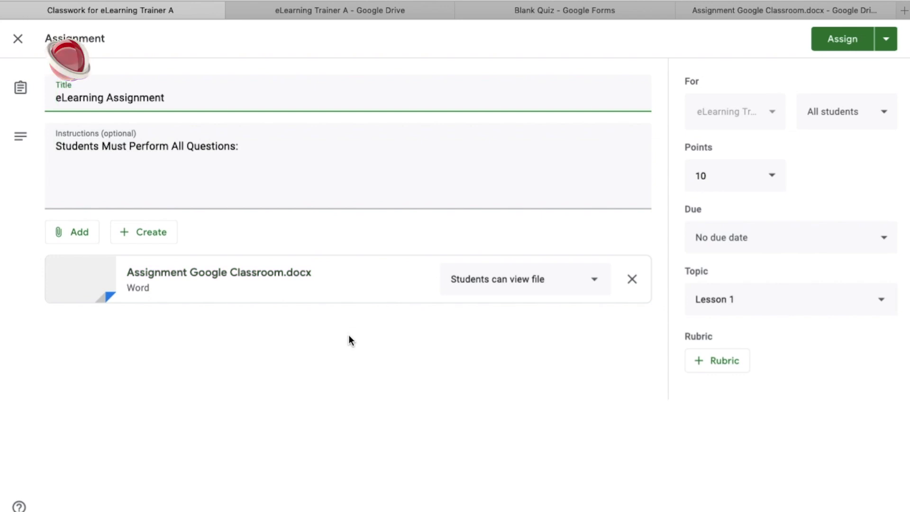
pyautogui.click(847, 41)
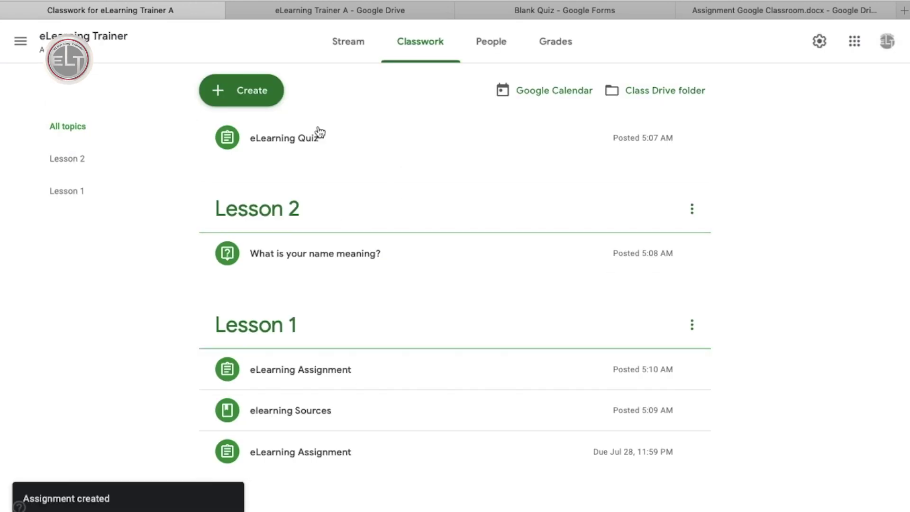
pyautogui.click(259, 97)
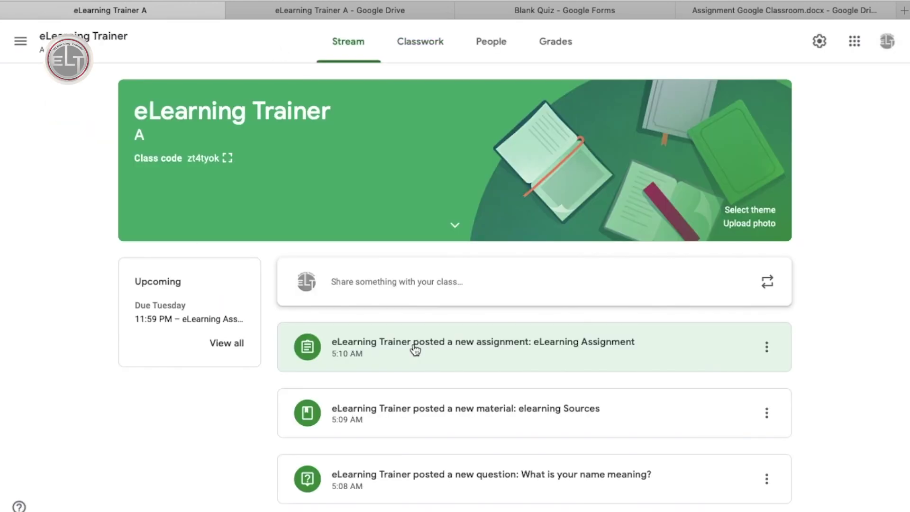
pyautogui.scroll(-4, 414, 349)
pyautogui.scroll(-3, 414, 349)
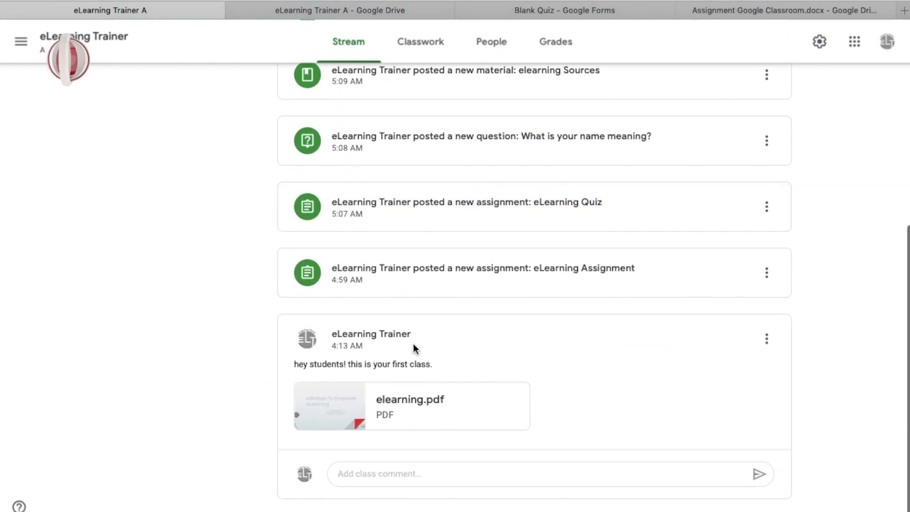
pyautogui.scroll(4, 414, 349)
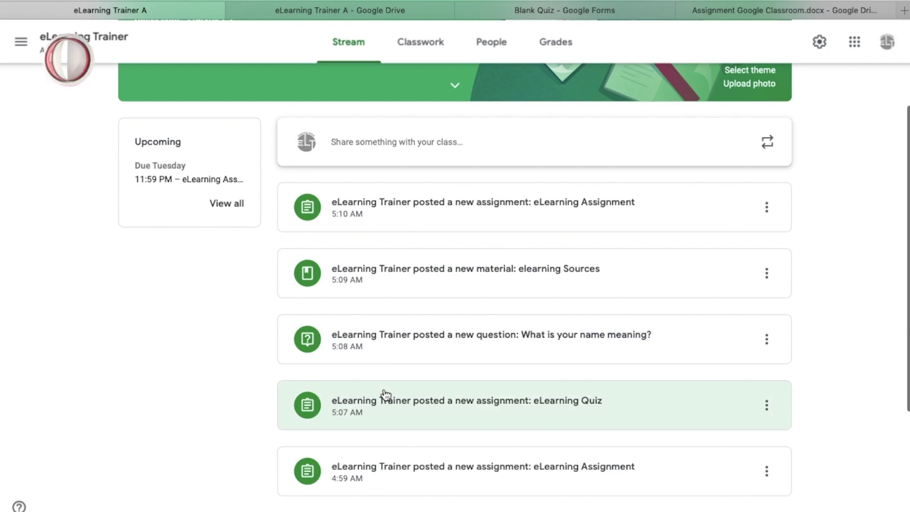
pyautogui.scroll(-3, 385, 395)
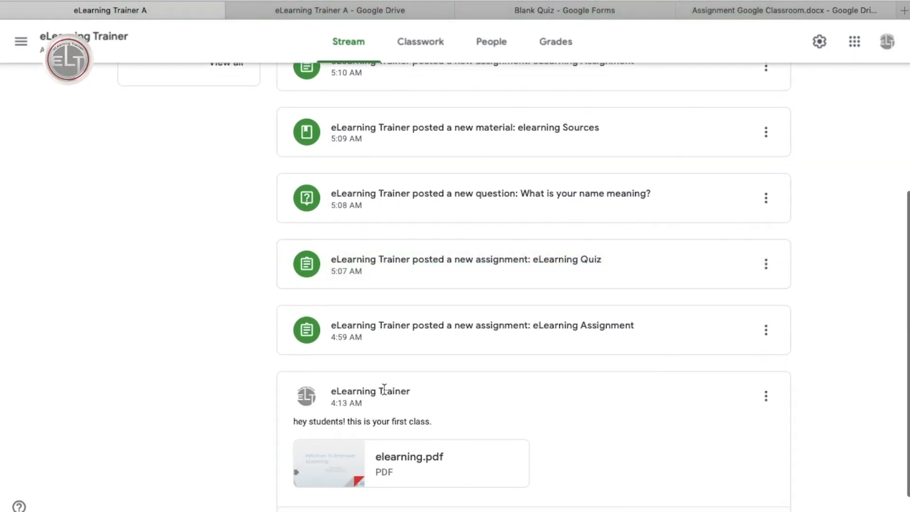
pyautogui.scroll(1, 384, 389)
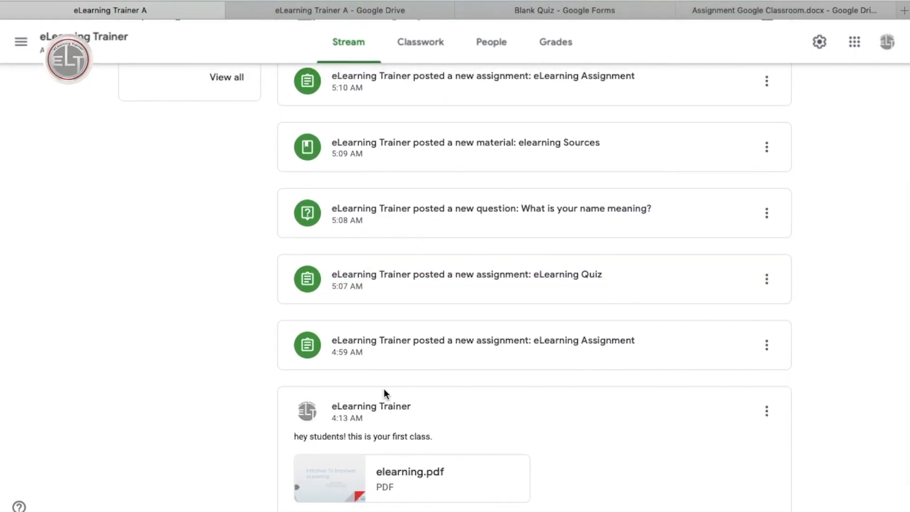
pyautogui.click(762, 281)
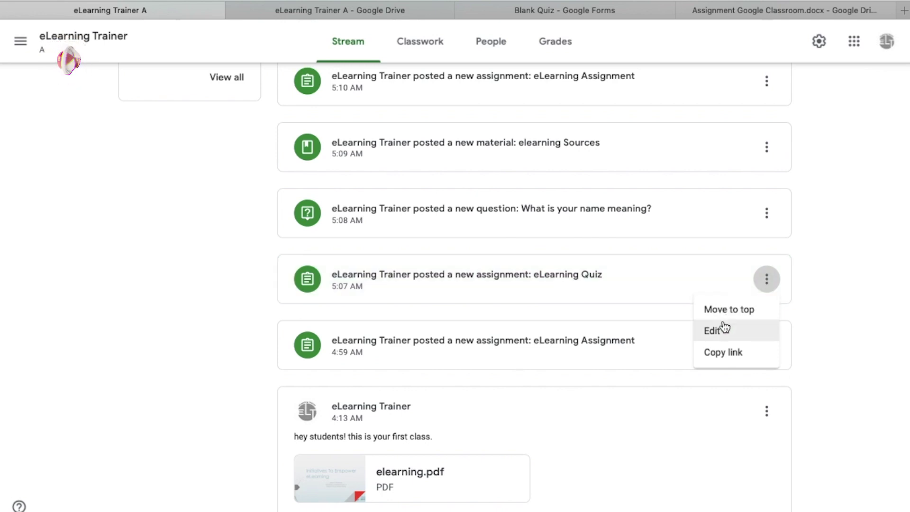
pyautogui.click(814, 314)
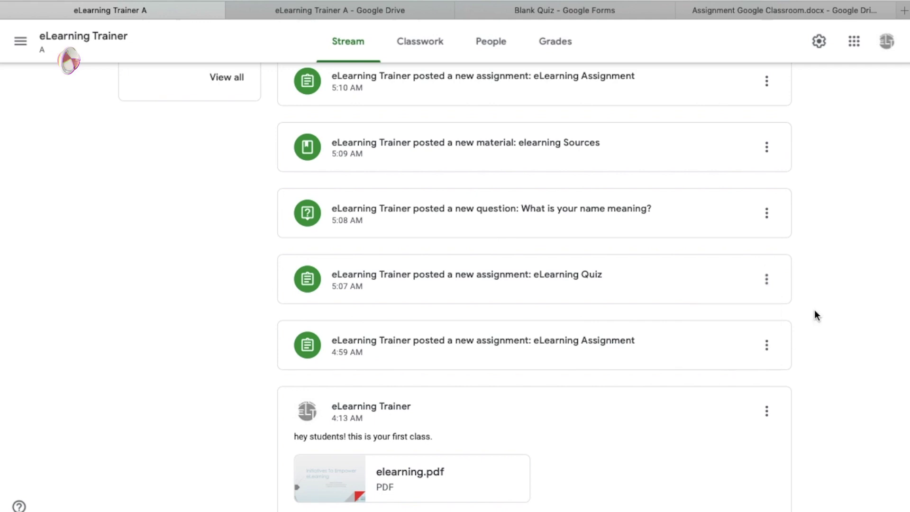
pyautogui.scroll(3, 815, 315)
pyautogui.scroll(3, 814, 314)
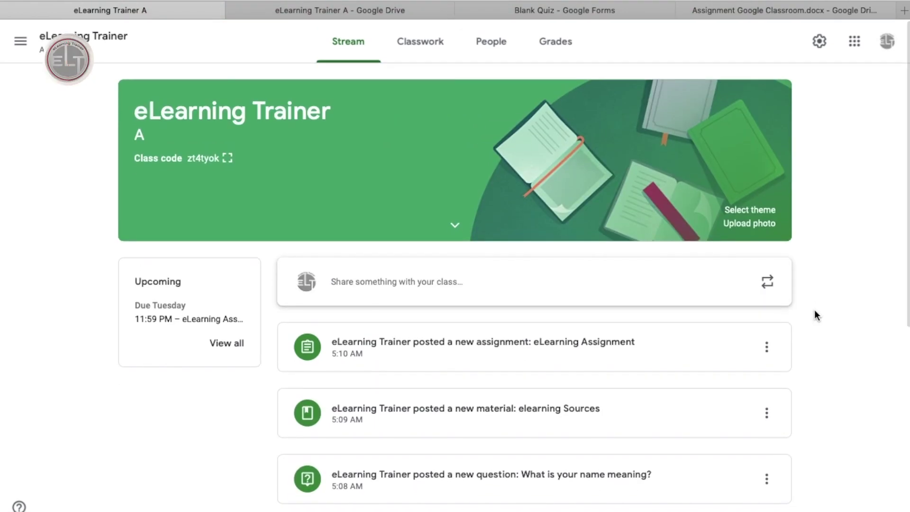
pyautogui.click(419, 44)
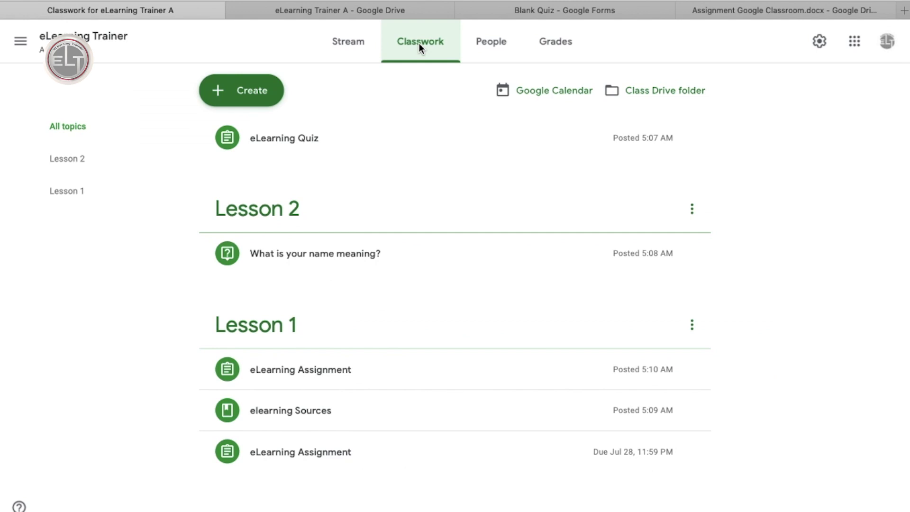